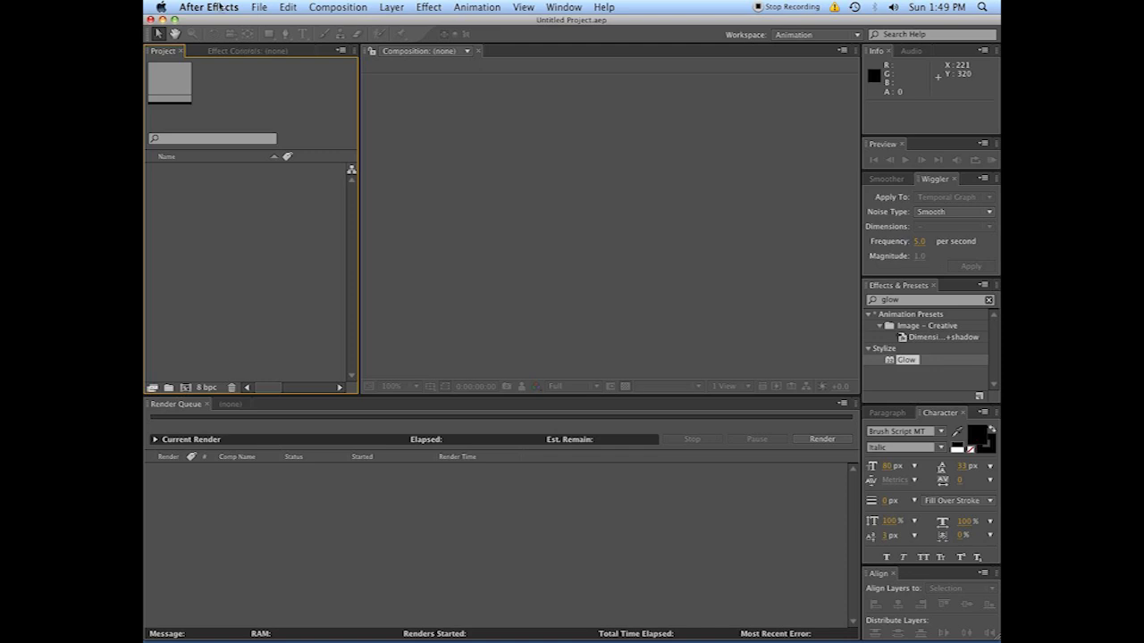
Switch from the empty After Effects project to the Finder.
key(super+Tab)
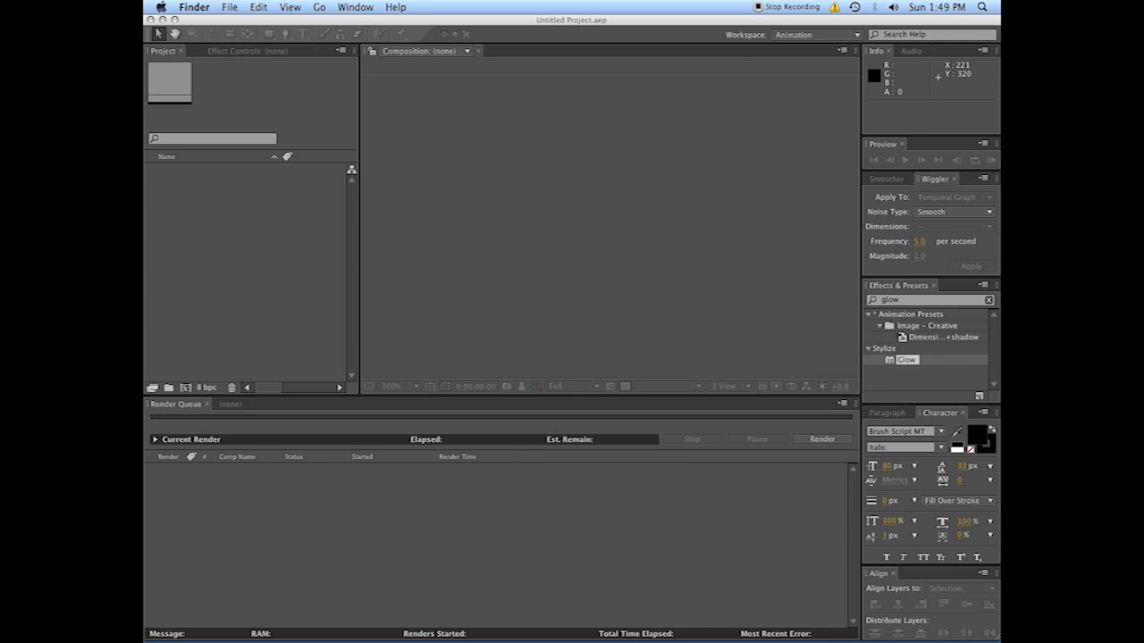
Import A Slide.psd and B Slide.psd, create Comp 1, and add both slides to it.
drag(369, 284, 229, 314)
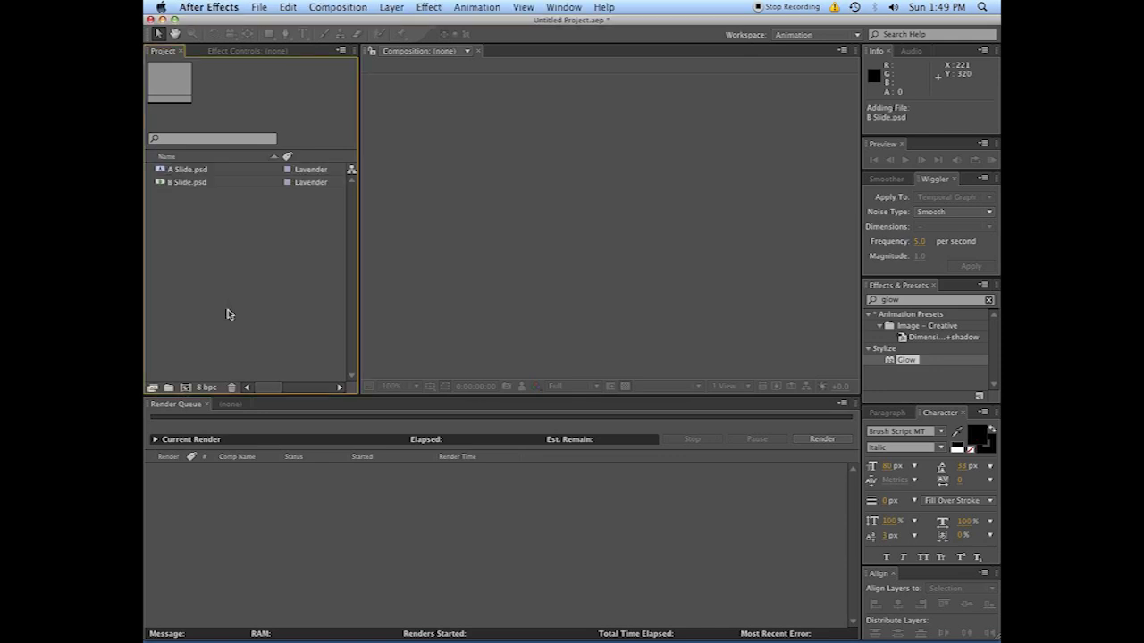
click(185, 388)
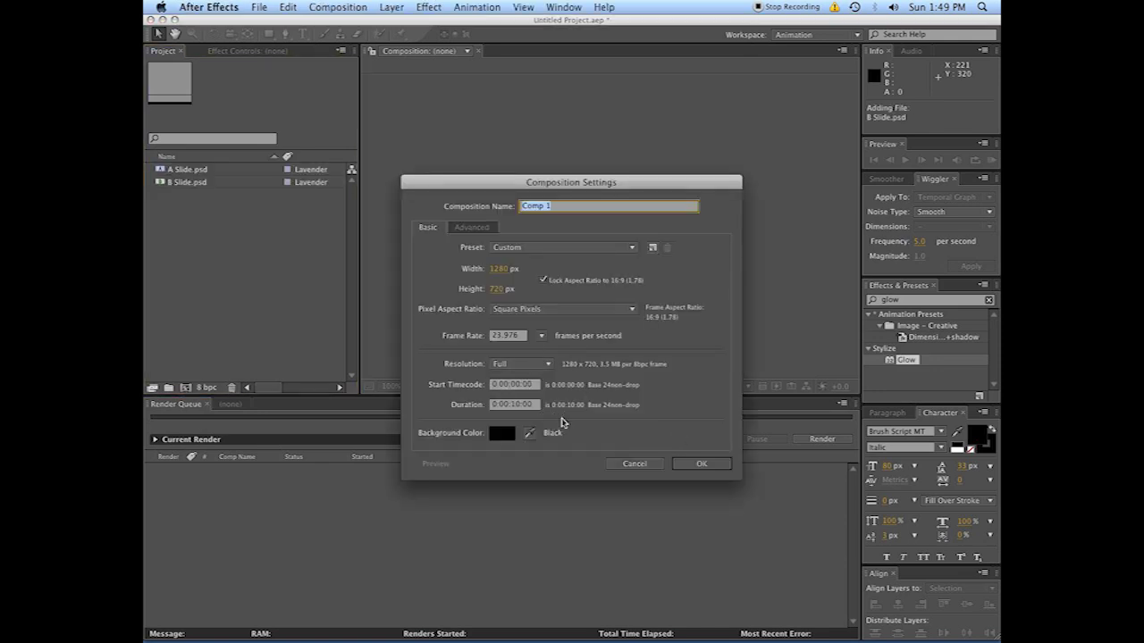
click(694, 466)
click(187, 182)
shift+click(187, 169)
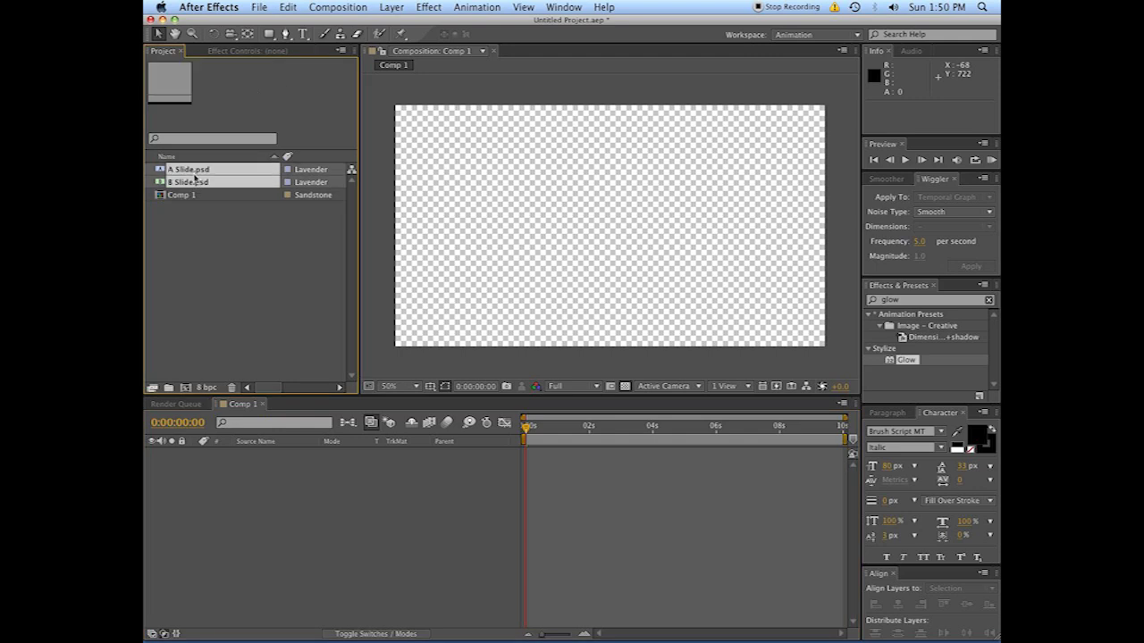
drag(187, 169, 264, 525)
Put A Slide above B Slide and lower A's opacity to check B shows through.
key(space)
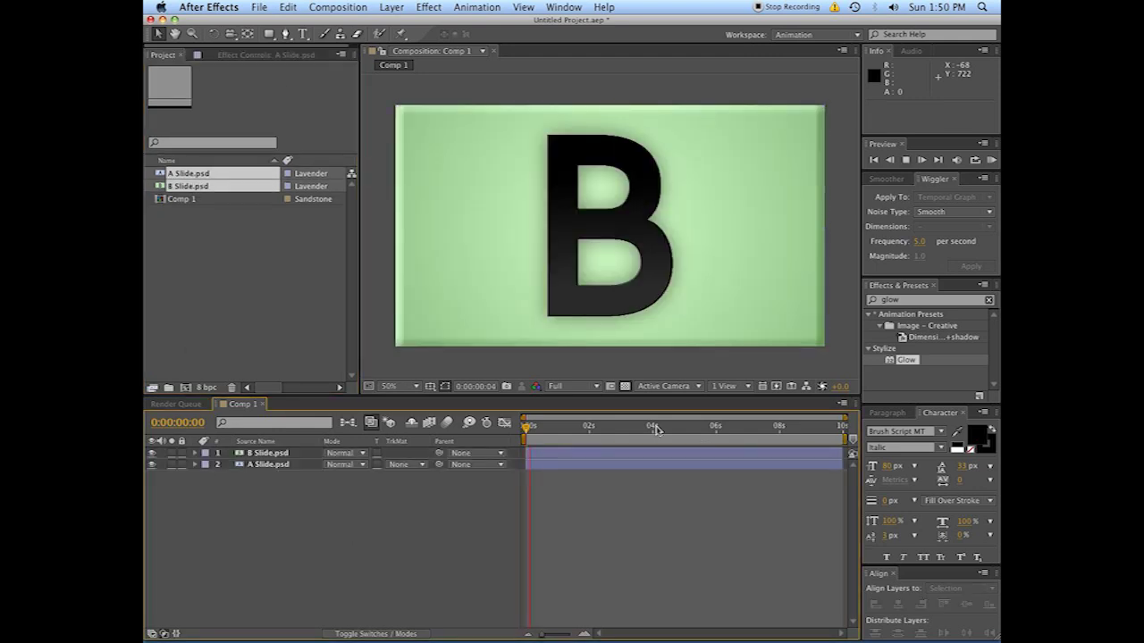
key(space)
drag(255, 453, 254, 485)
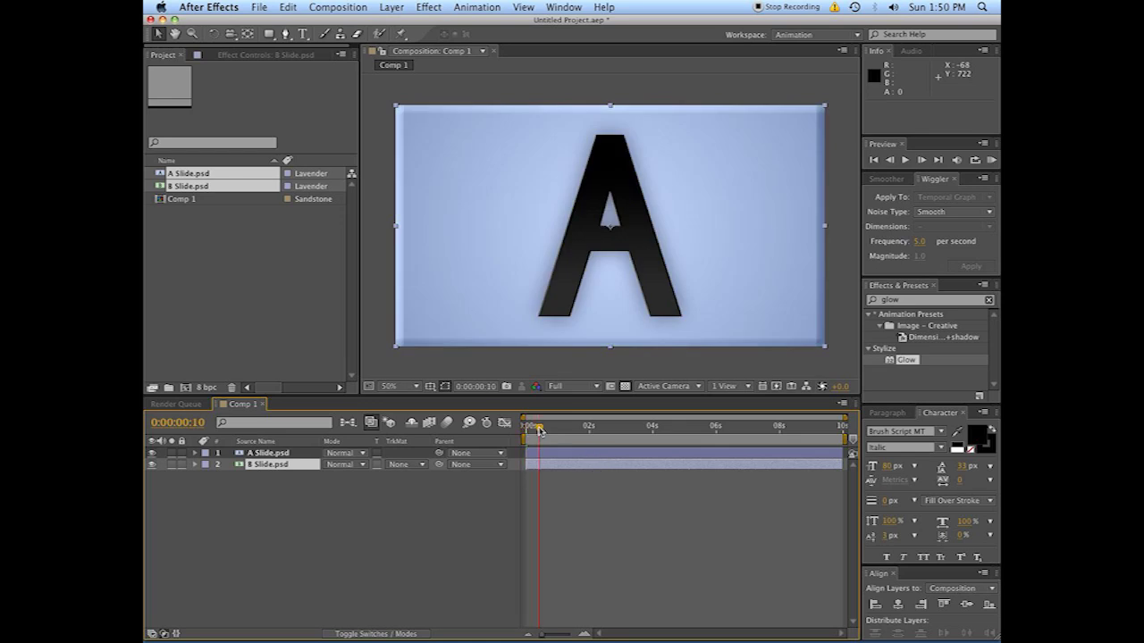
click(283, 471)
click(284, 454)
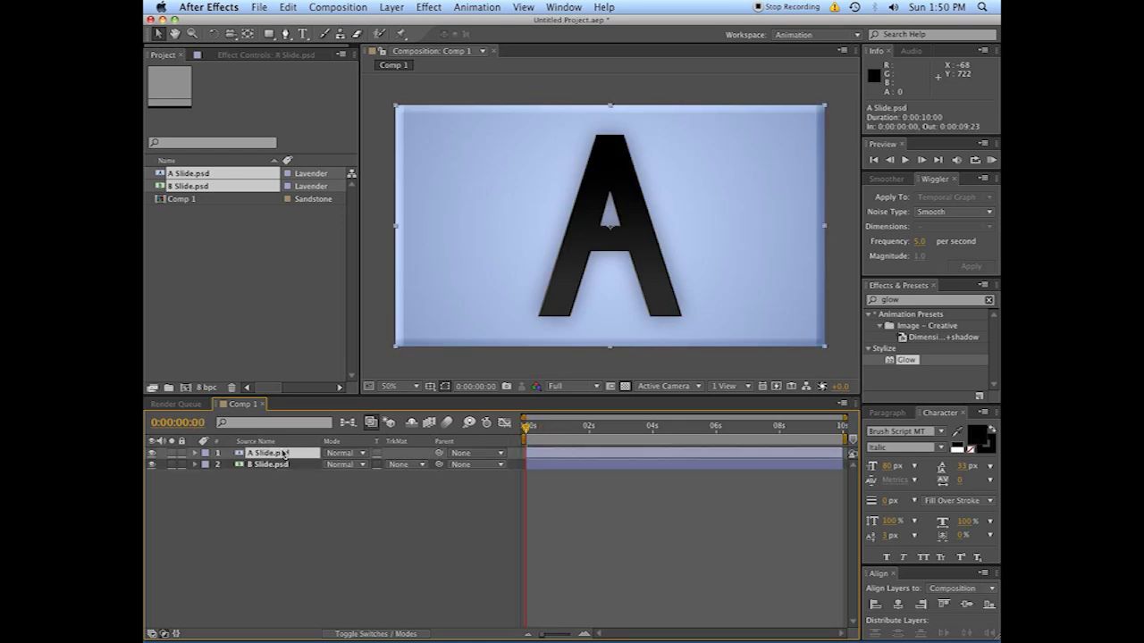
key(t)
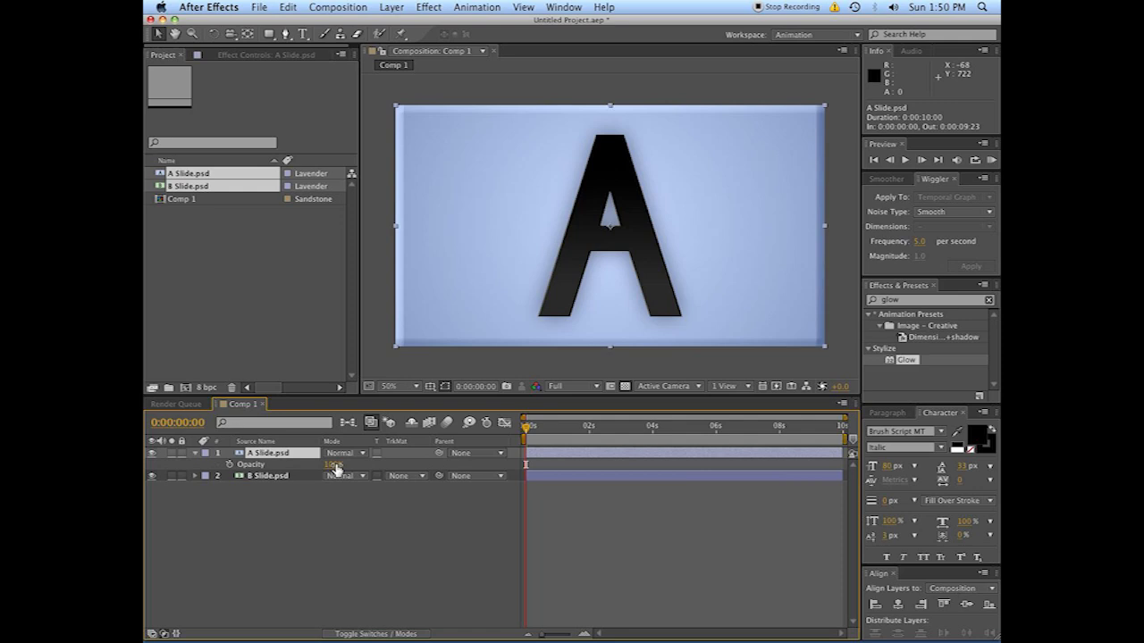
drag(336, 466, 387, 458)
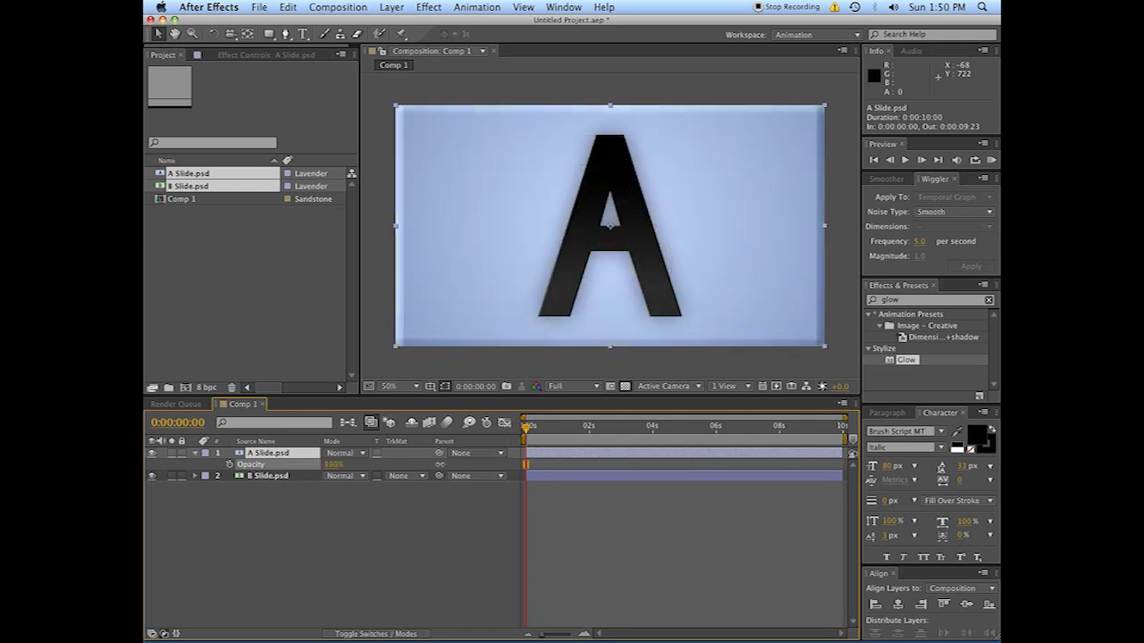
click(471, 517)
Add a white comp-sized solid, White Solid 1, above both slides.
click(195, 453)
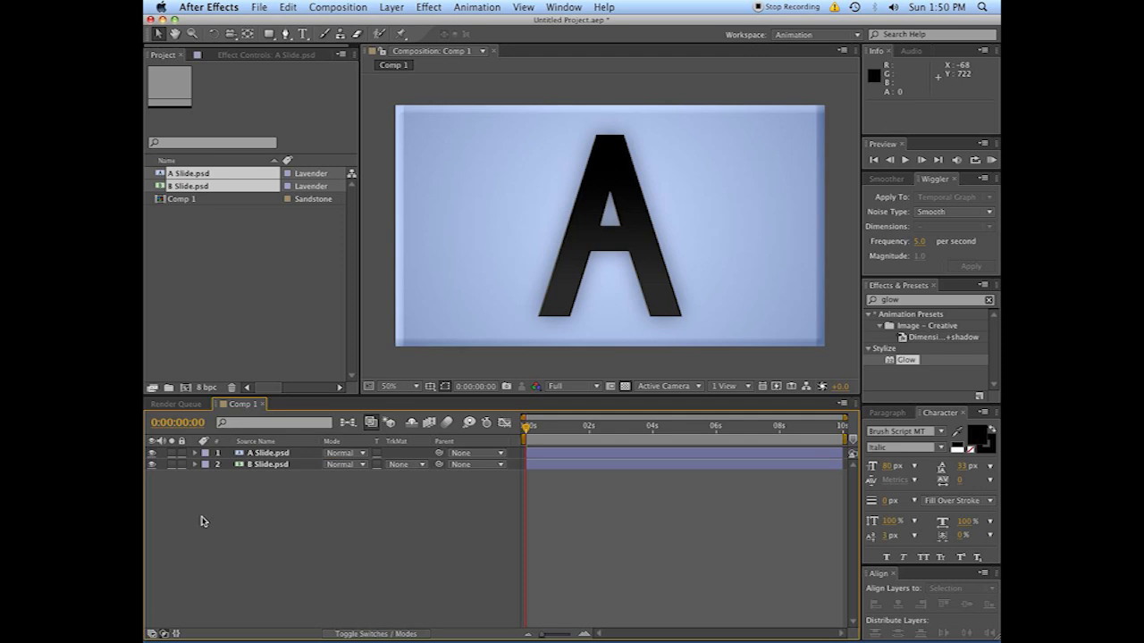
right_click(270, 543)
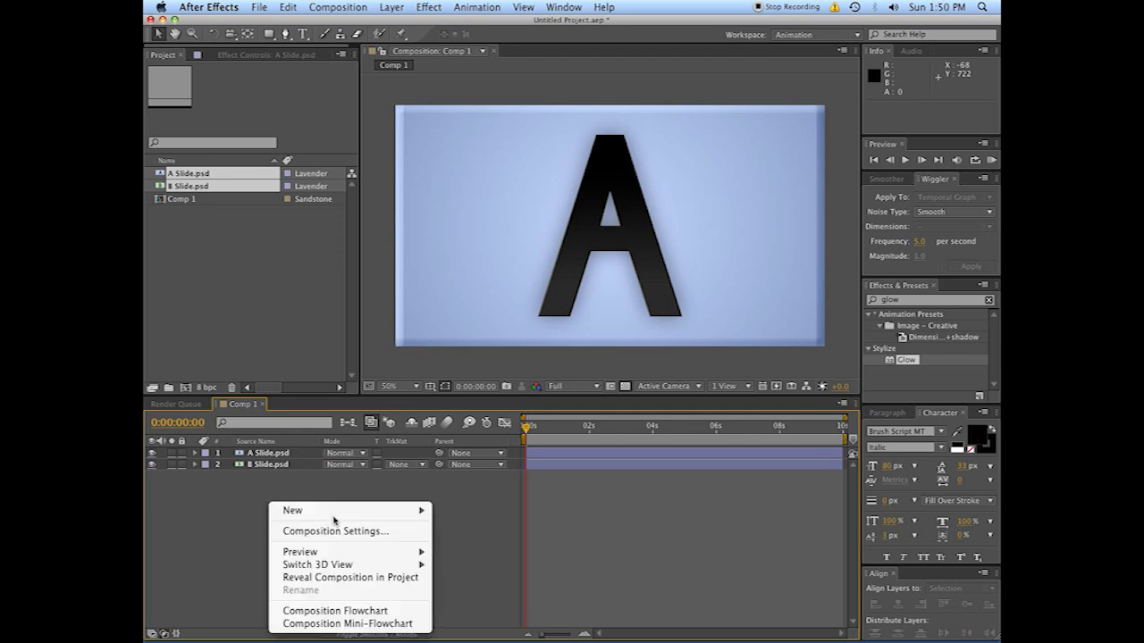
mouse_move(416, 510)
click(460, 544)
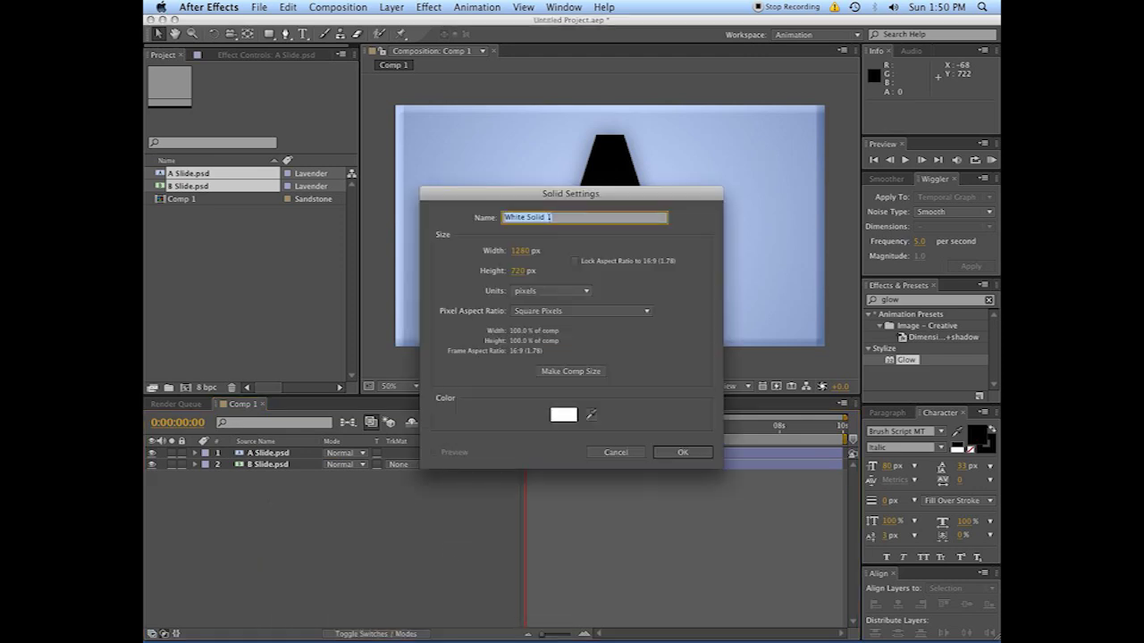
click(682, 452)
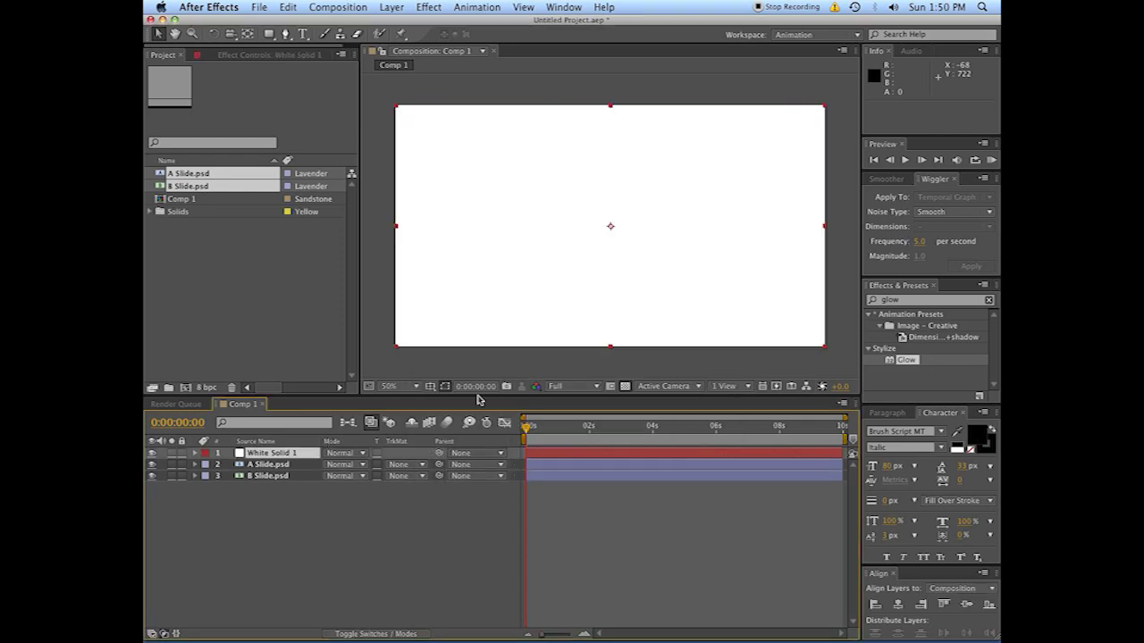
Search the effects for 'turb' and apply Turbulent Noise to the white solid.
click(894, 300)
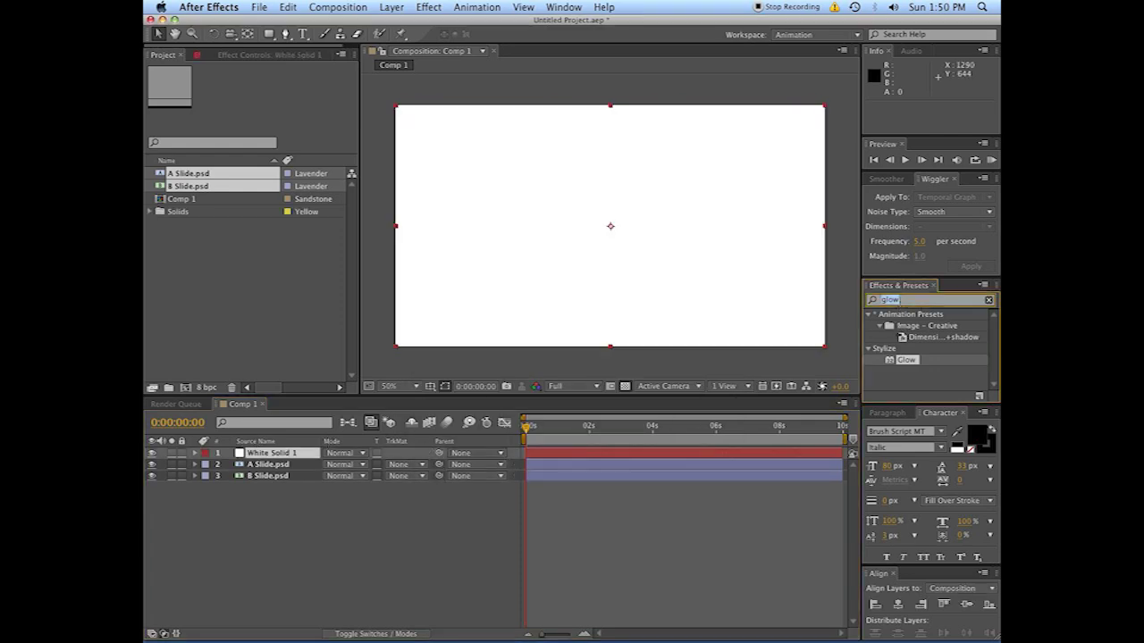
text(turbi)
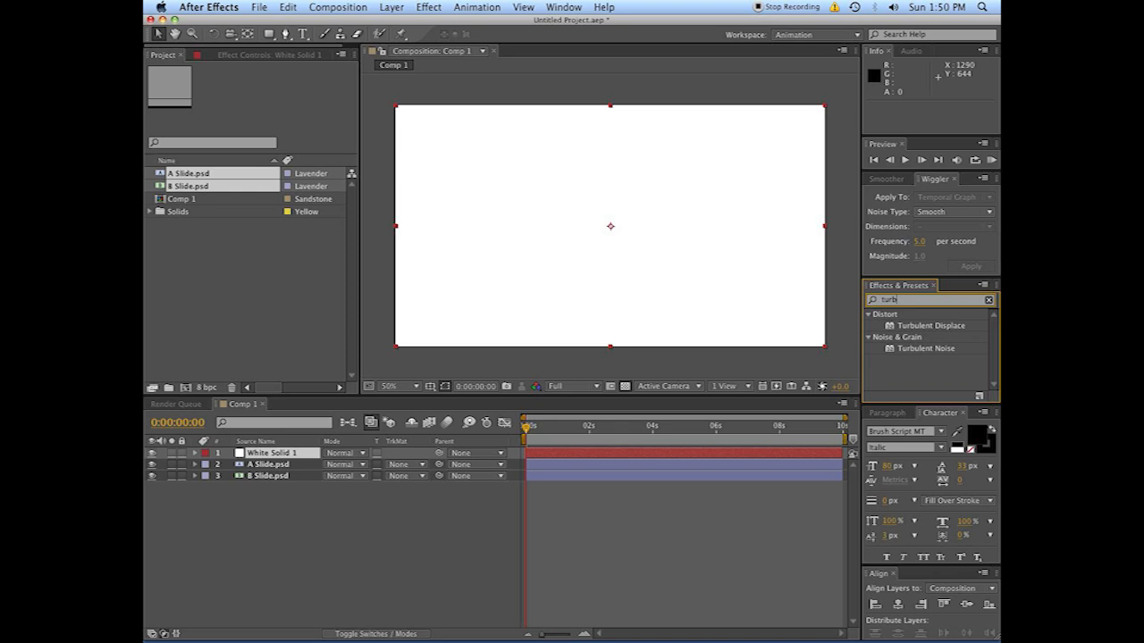
click(932, 356)
double_click(907, 351)
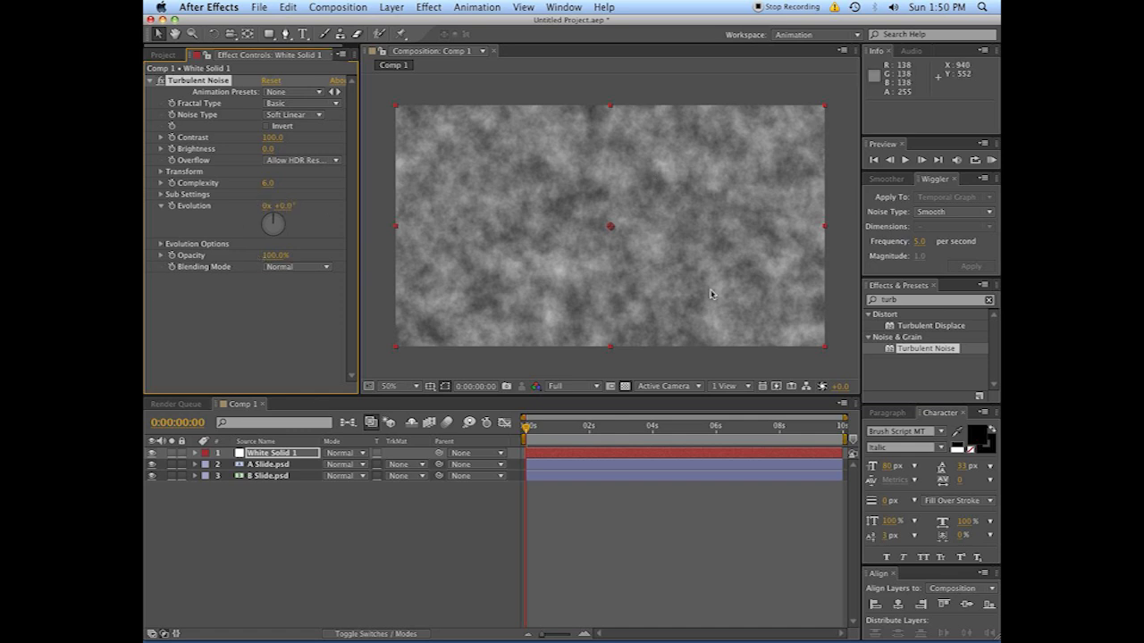
Raise the Turbulent Noise Contrast to 200.
mouse_move(268, 139)
mouse_down()
mouse_move(293, 139)
mouse_move(270, 141)
mouse_up()
click(274, 138)
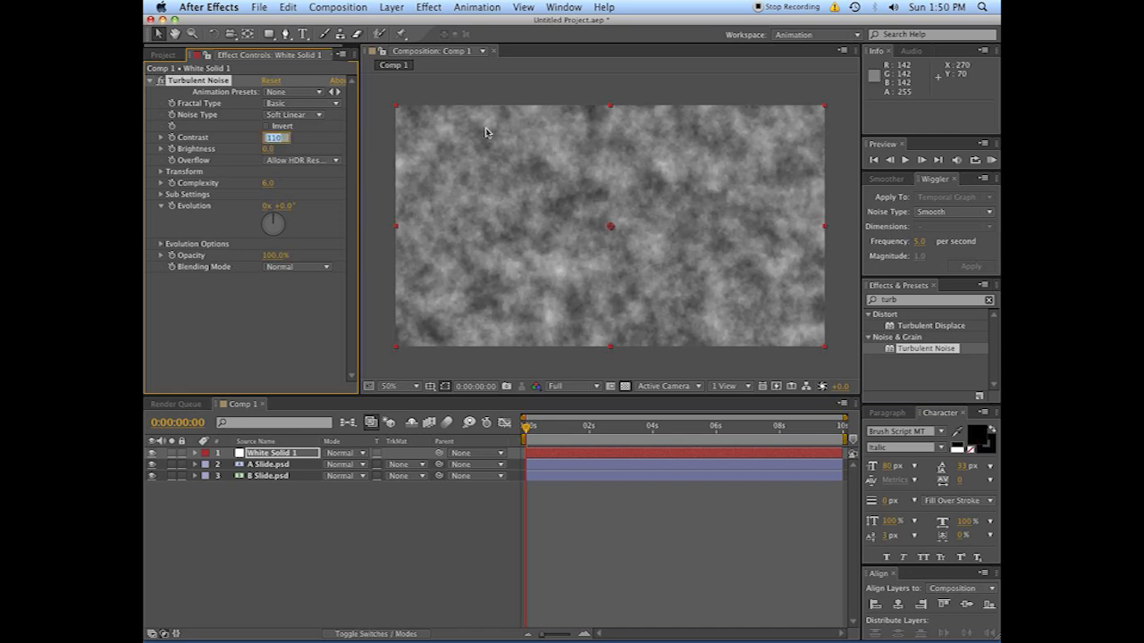
text(200)
key(Return)
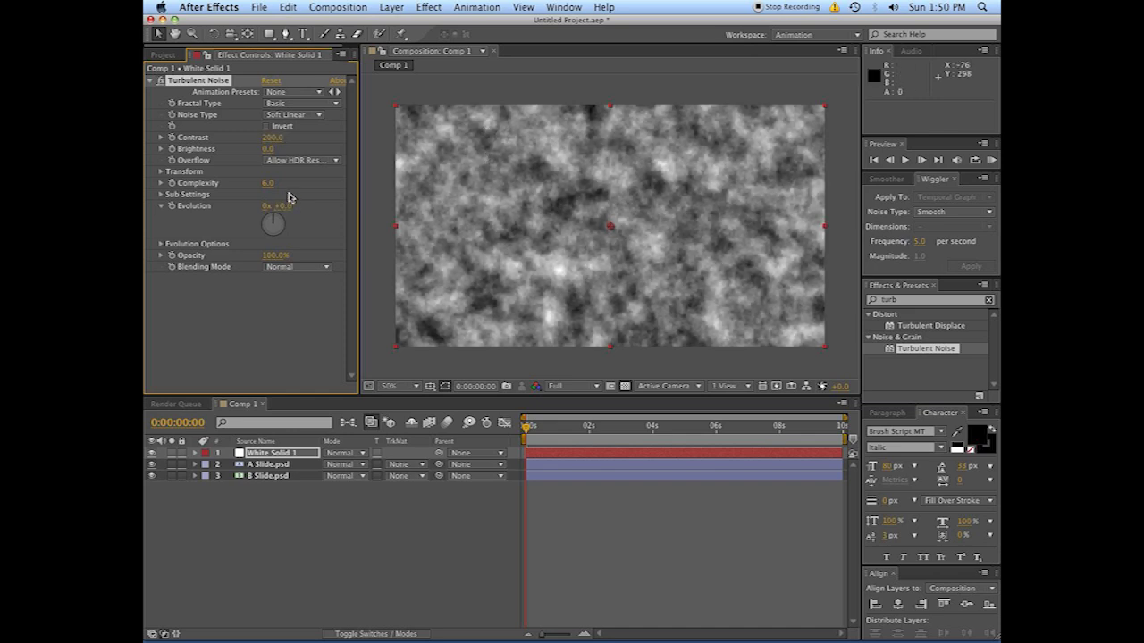
Set the noise Transform Scale to 200 and Contrast to 250, undoing a trial Brightness change.
click(162, 171)
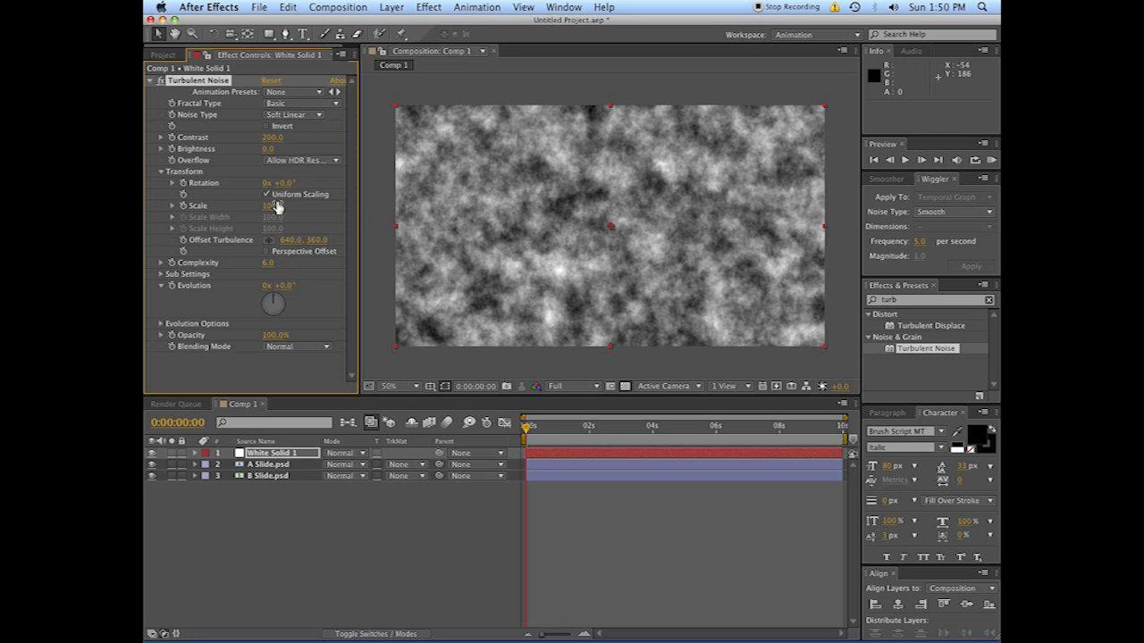
mouse_move(268, 211)
mouse_down()
mouse_move(287, 209)
mouse_move(274, 203)
mouse_up()
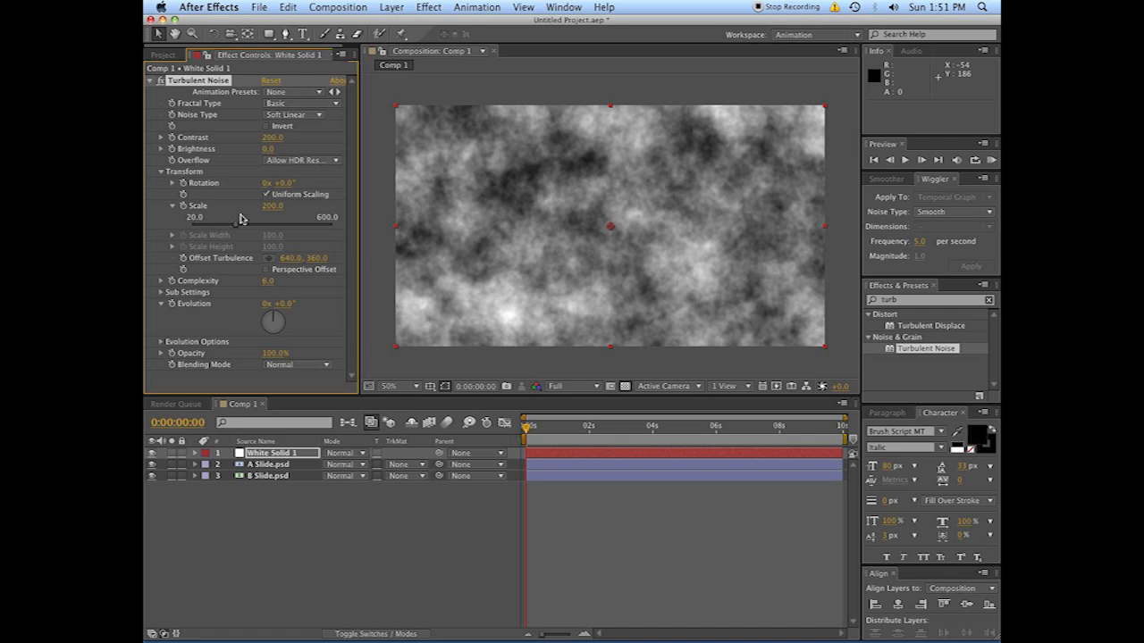
click(276, 137)
key(Return)
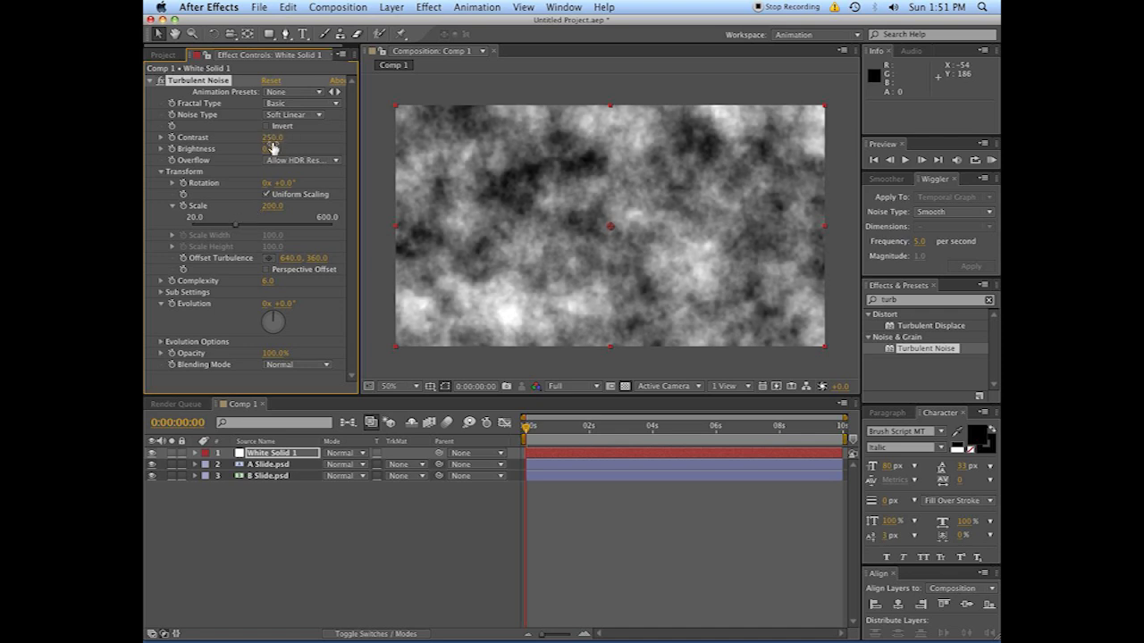
drag(268, 149, 330, 149)
key(super+z)
click(515, 435)
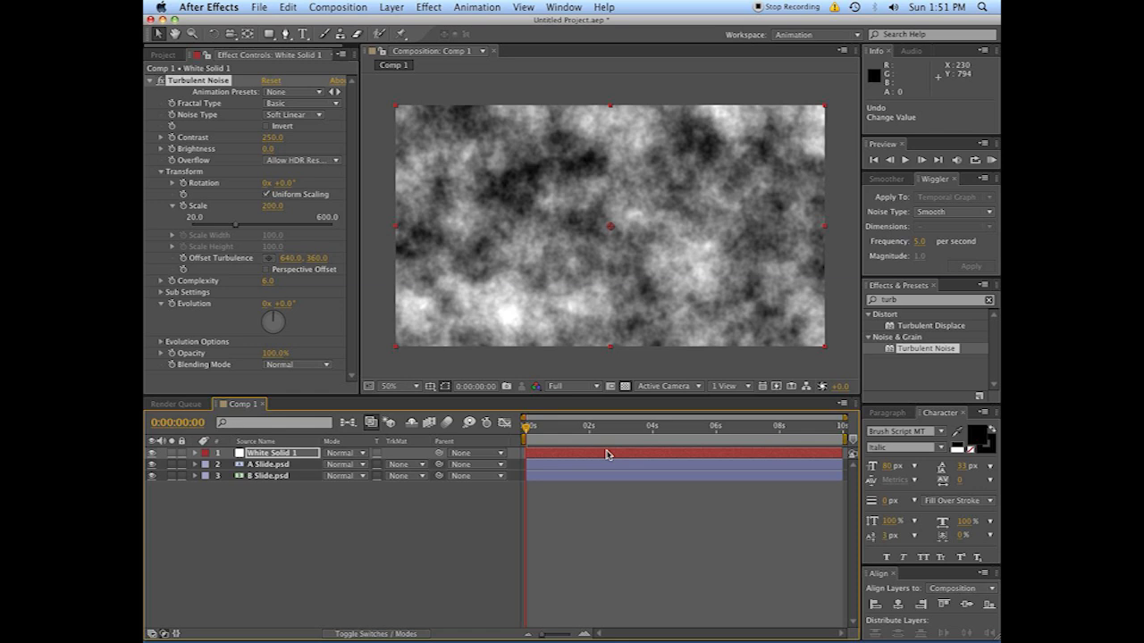
Keyframe Brightness, Scale and Contrast at 0 s and add an expression to Evolution.
key(e)
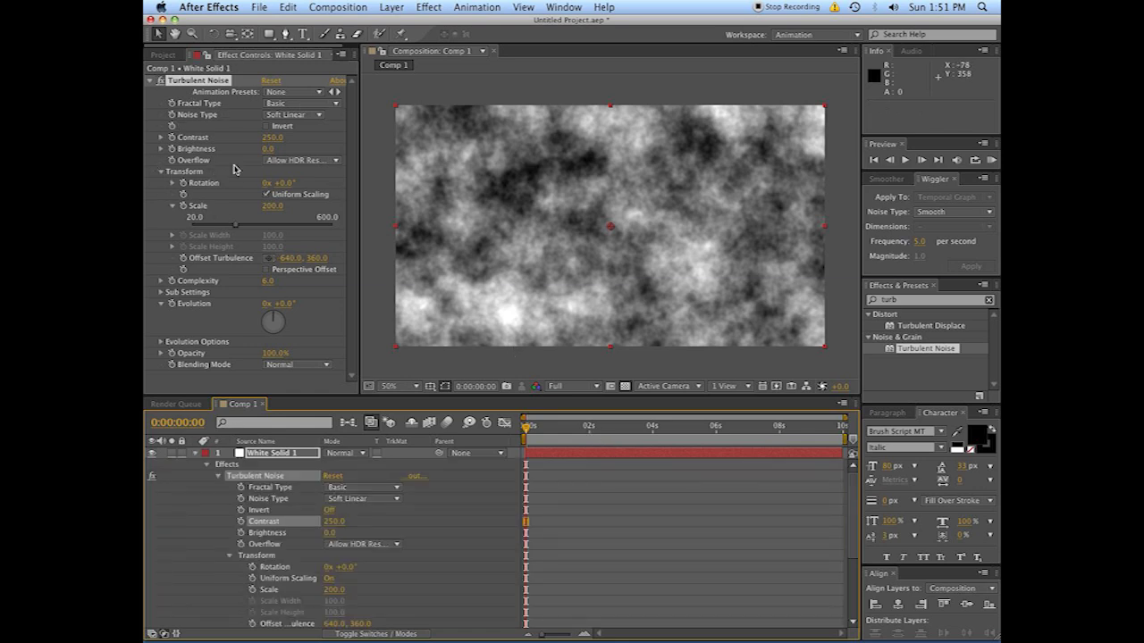
click(172, 148)
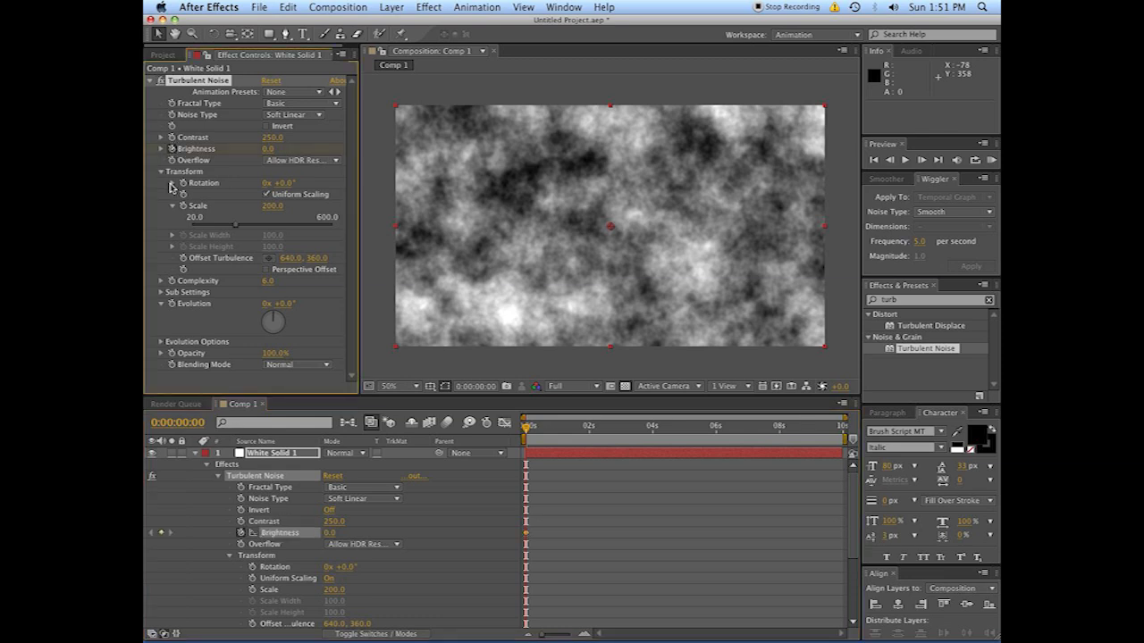
click(184, 206)
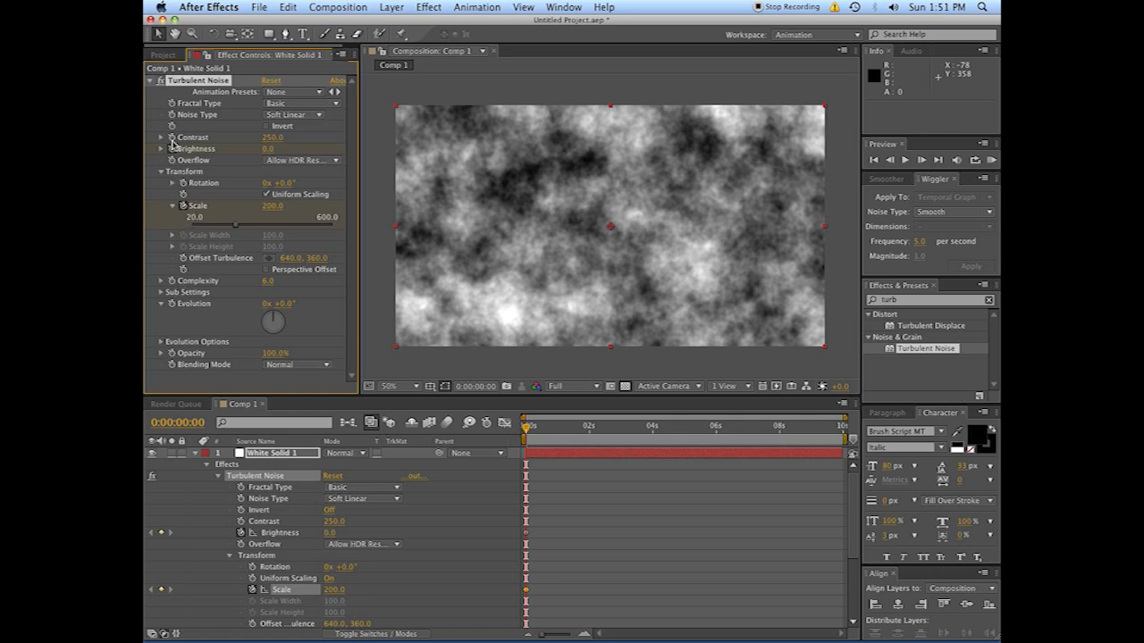
click(175, 137)
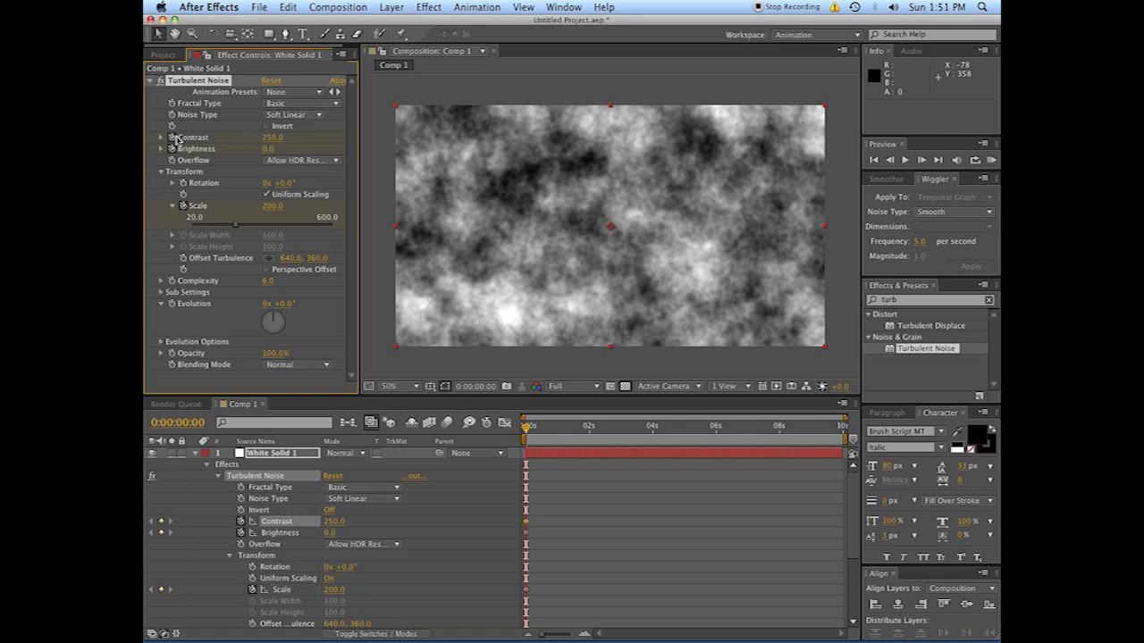
alt+click(175, 305)
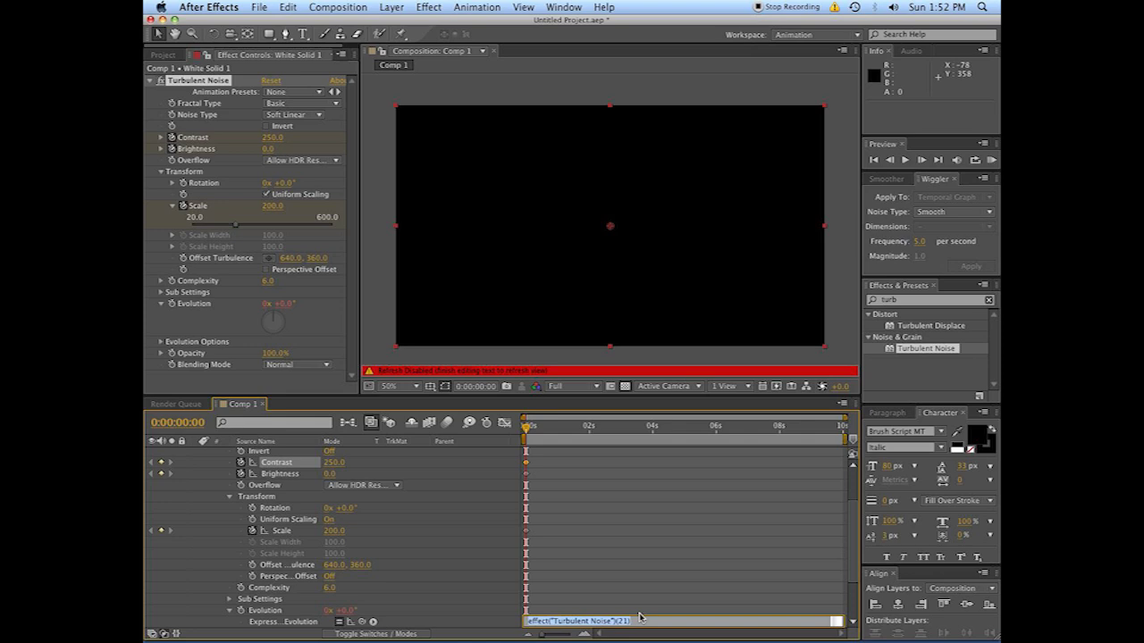
Replace the Evolution expression with time*100 and preview the churning clouds.
key(BackSpace)
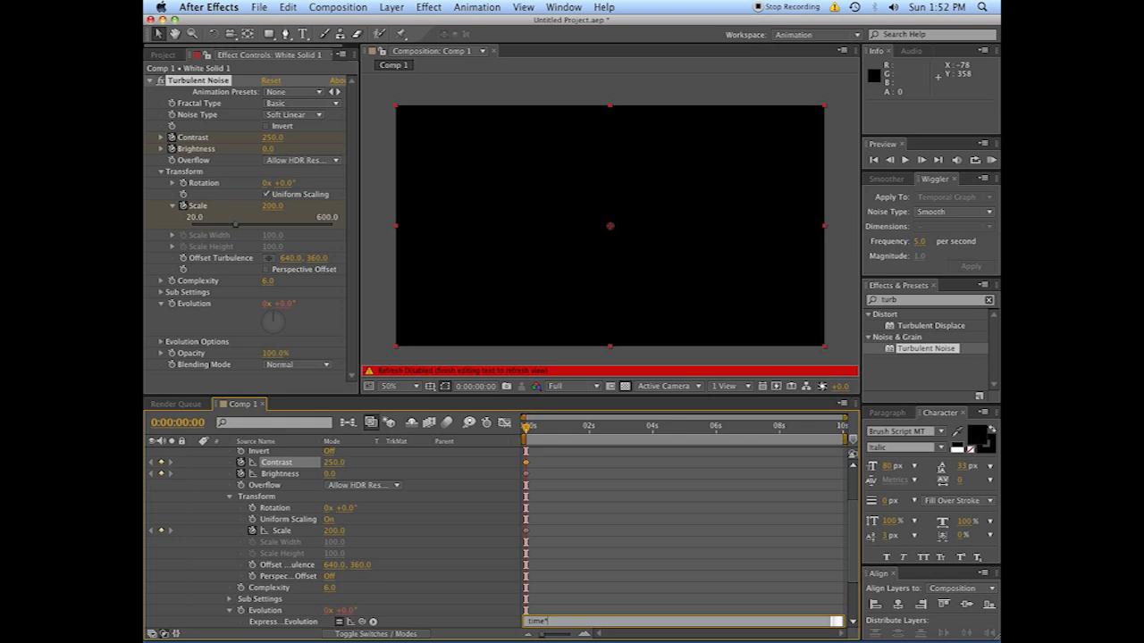
click(642, 614)
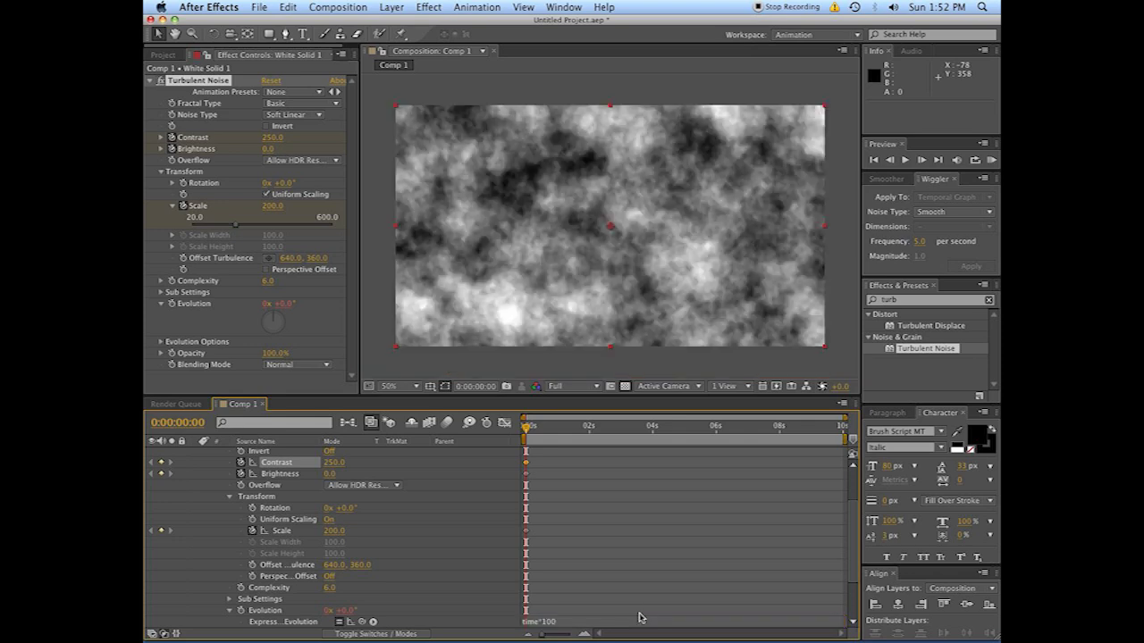
key(space)
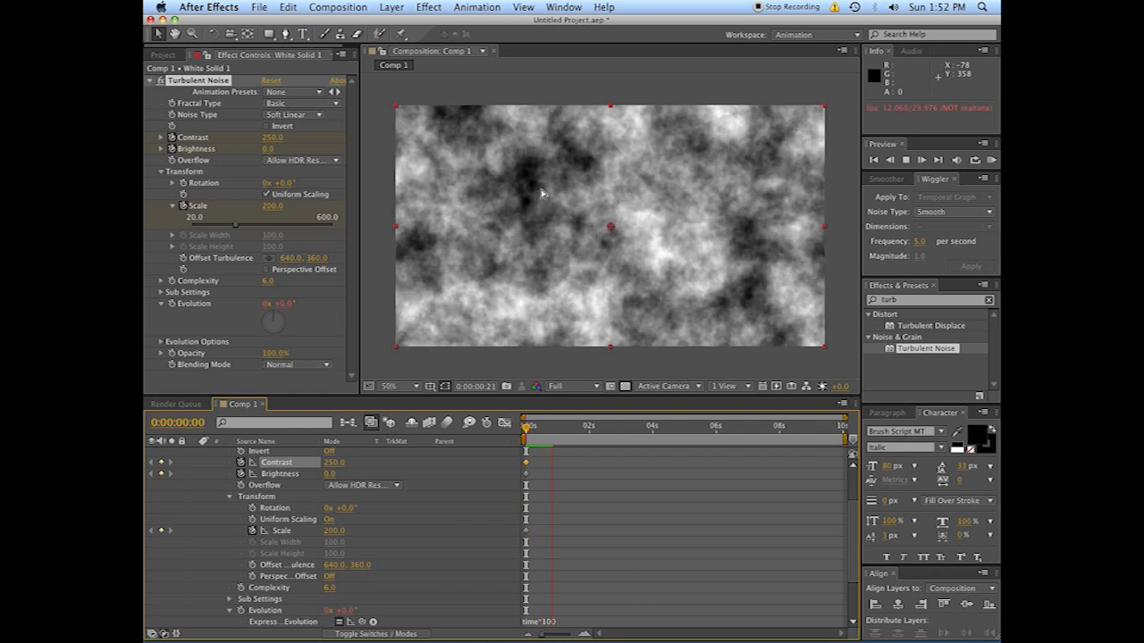
key(space)
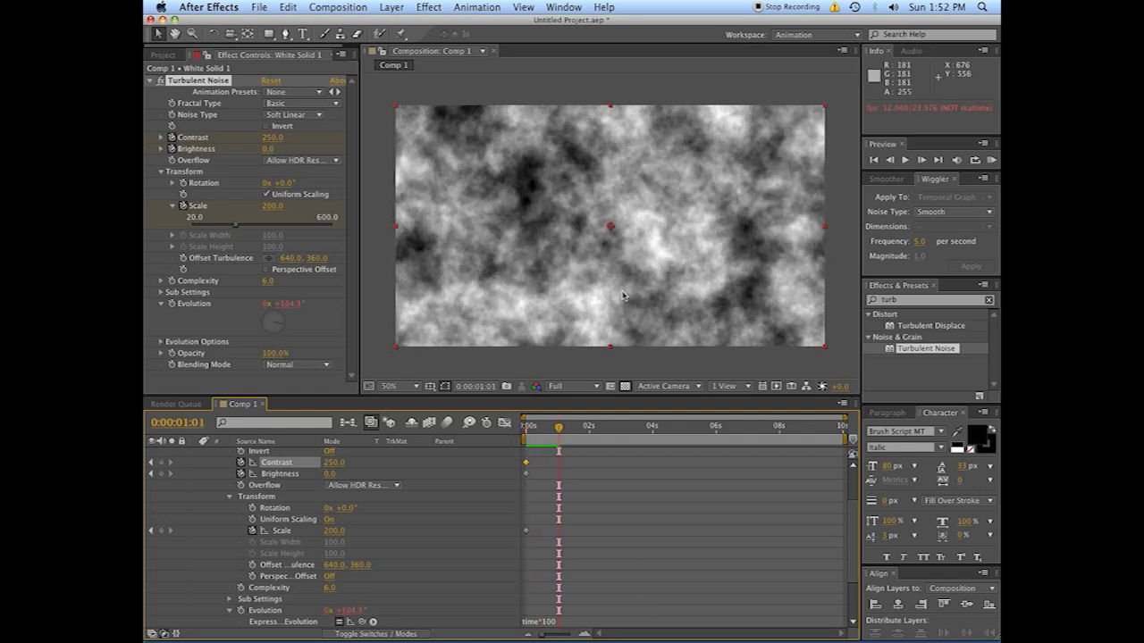
Scrub the first seconds and review the Evolution expression to check the noise animation.
click(536, 430)
drag(537, 433, 590, 435)
scroll(558, 527, down, 3)
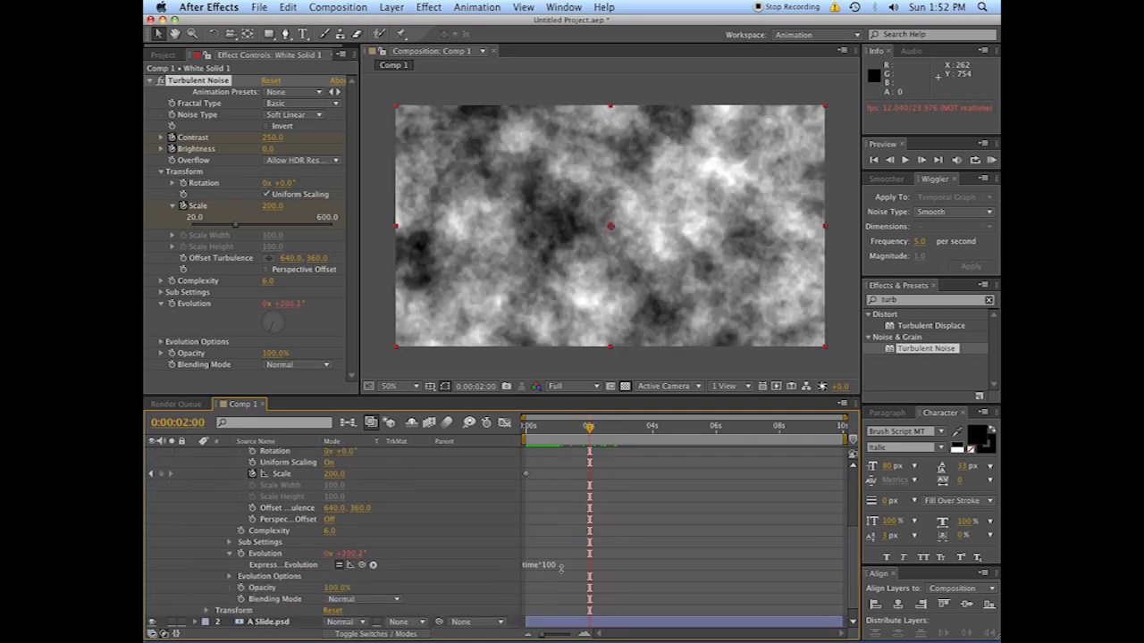
click(565, 566)
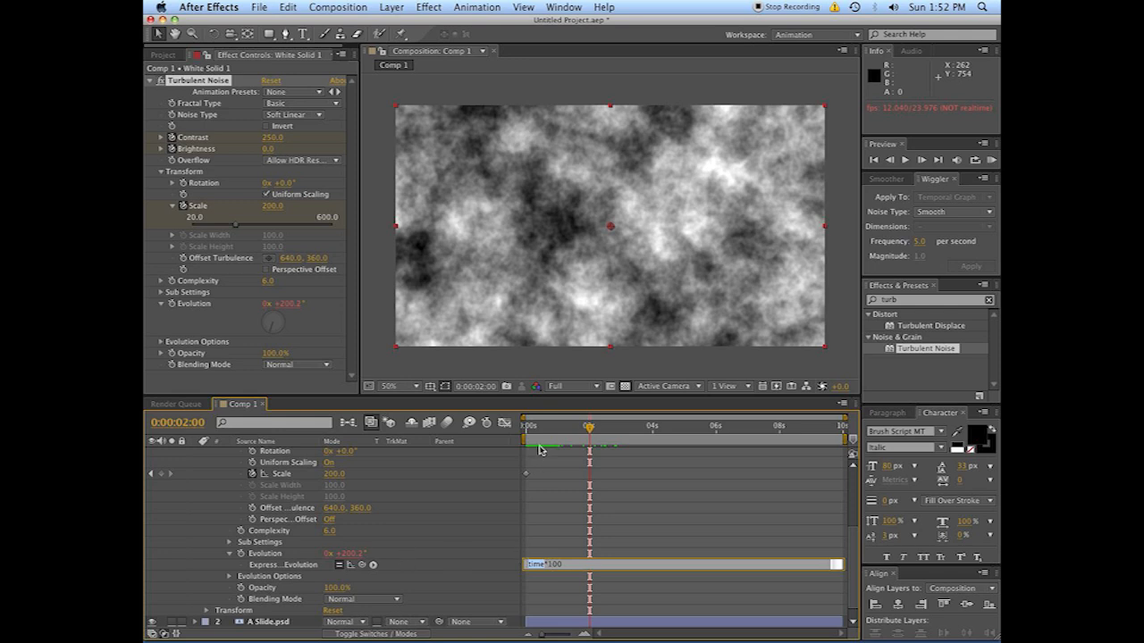
drag(539, 433, 525, 433)
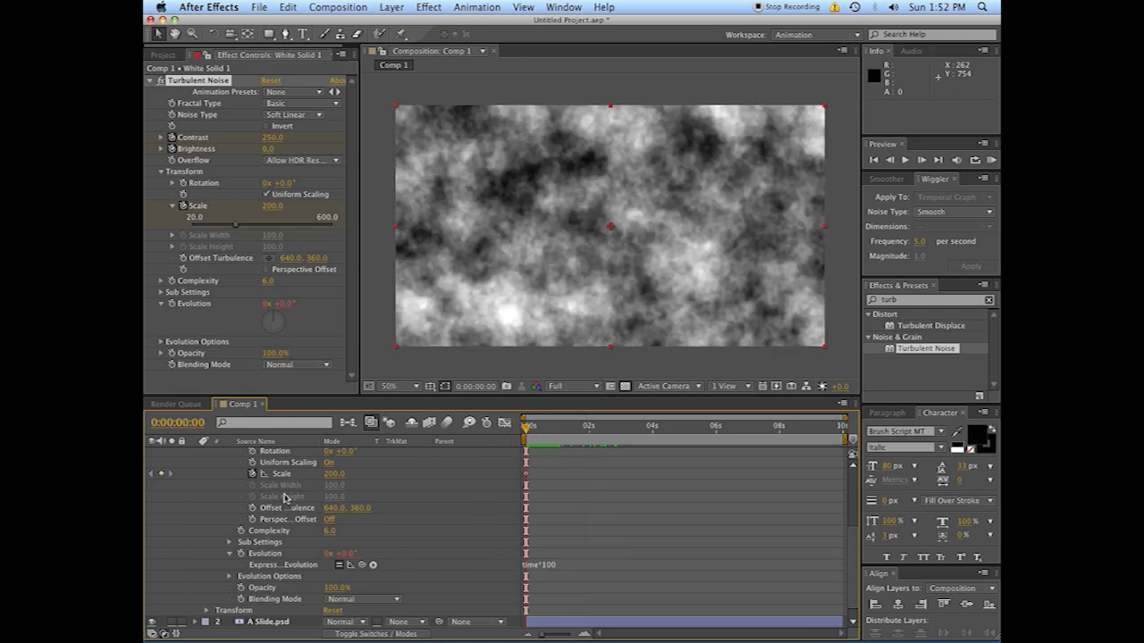
mouse_move(530, 434)
mouse_down()
mouse_move(686, 433)
mouse_move(526, 434)
mouse_up()
Set the noise Brightness to -150 at 0 s.
scroll(473, 549, up, 4)
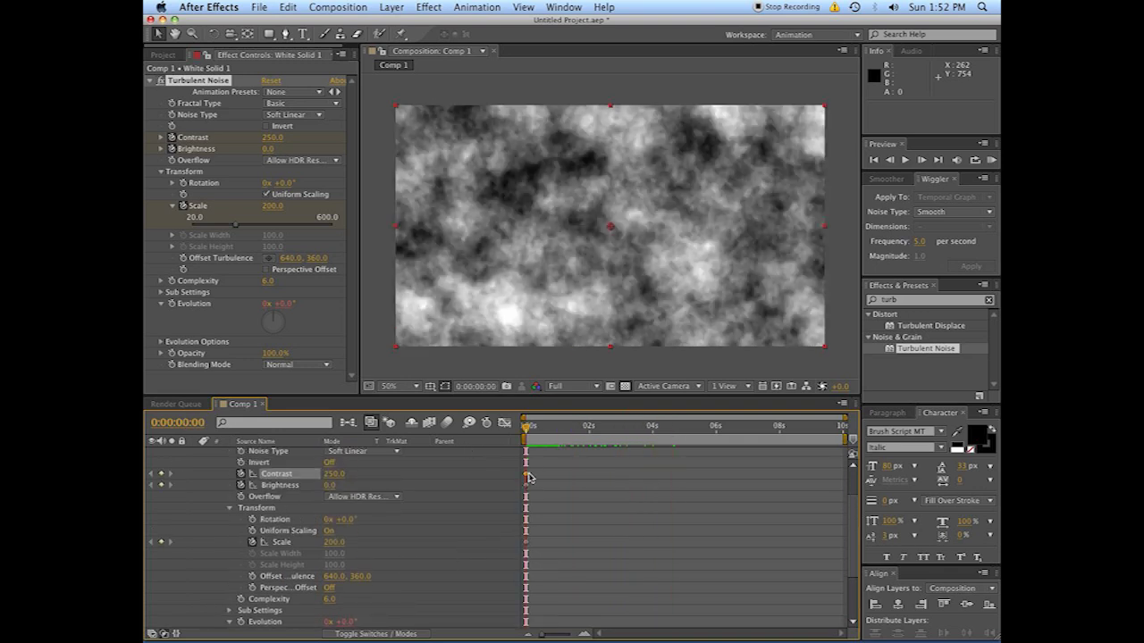
click(423, 493)
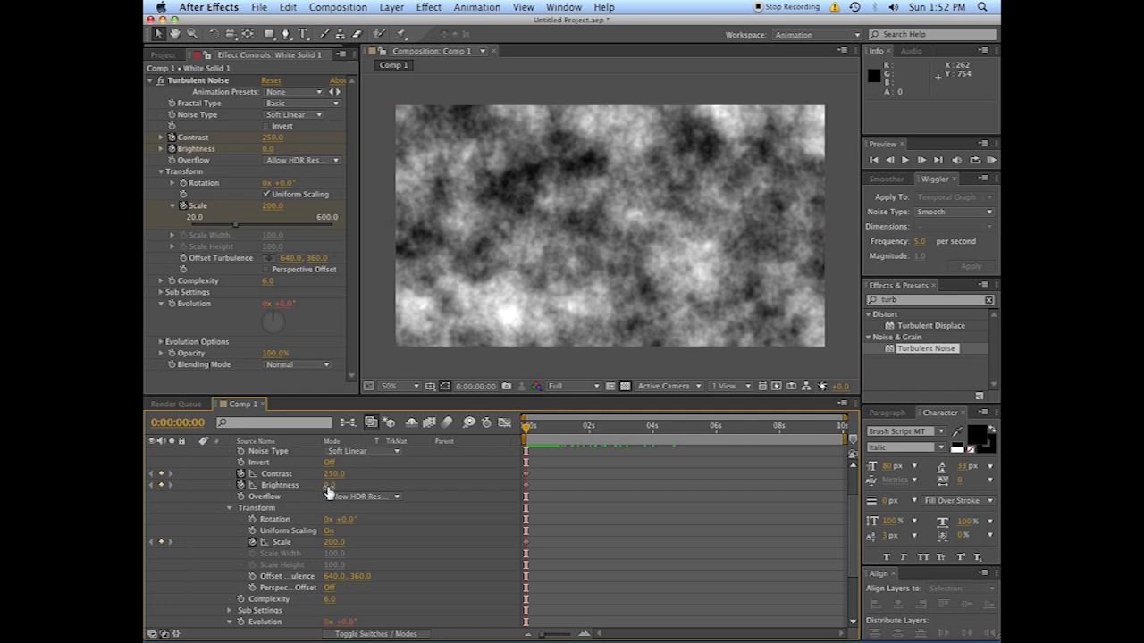
drag(328, 490, 302, 488)
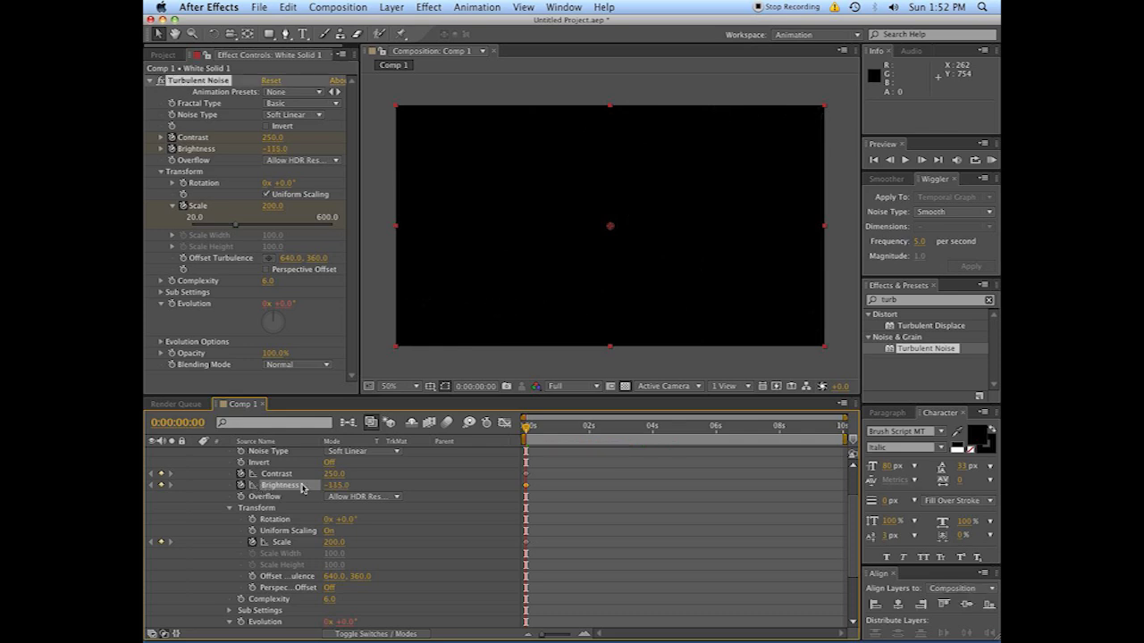
click(333, 485)
text(-150)
key(Return)
At 0:00:02:00 set Brightness to 150, then preview the black-to-white fade from the start.
click(183, 426)
text(200)
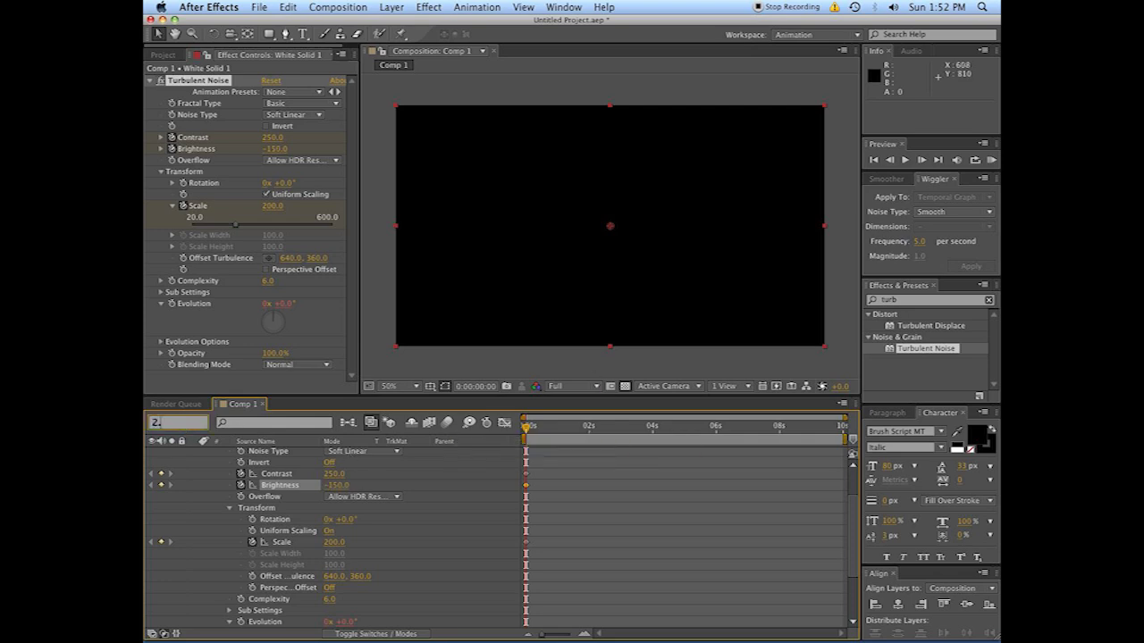
key(Return)
drag(335, 489, 467, 472)
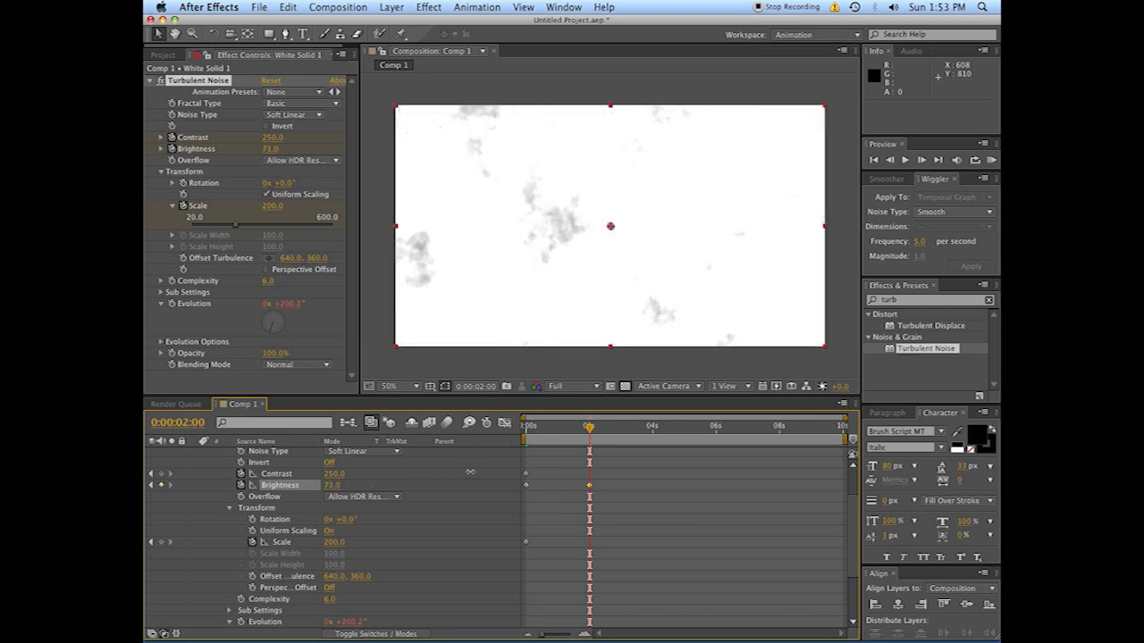
drag(470, 472, 485, 472)
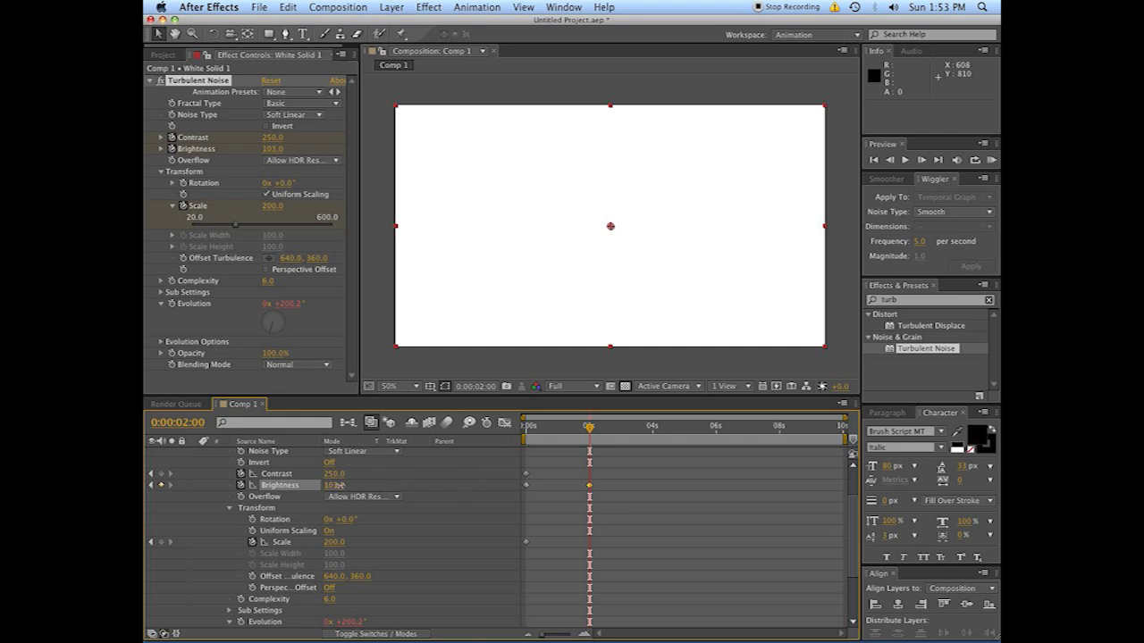
click(335, 485)
text(150)
key(Return)
key(Home)
key(space)
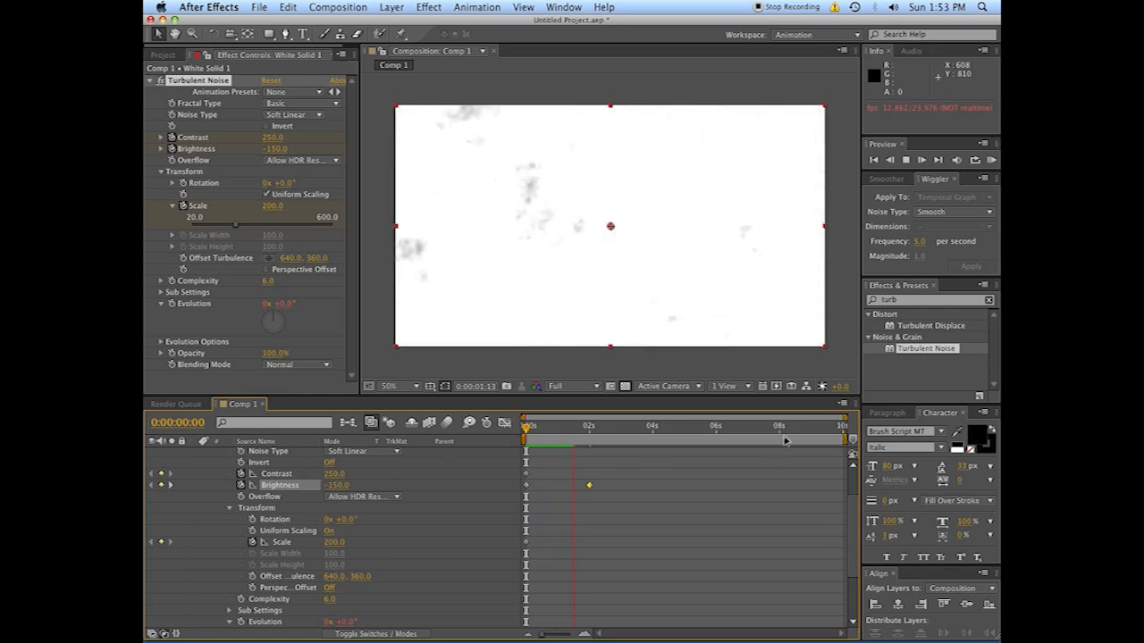
Move to 2 s and remove the Contrast keyframes.
key(space)
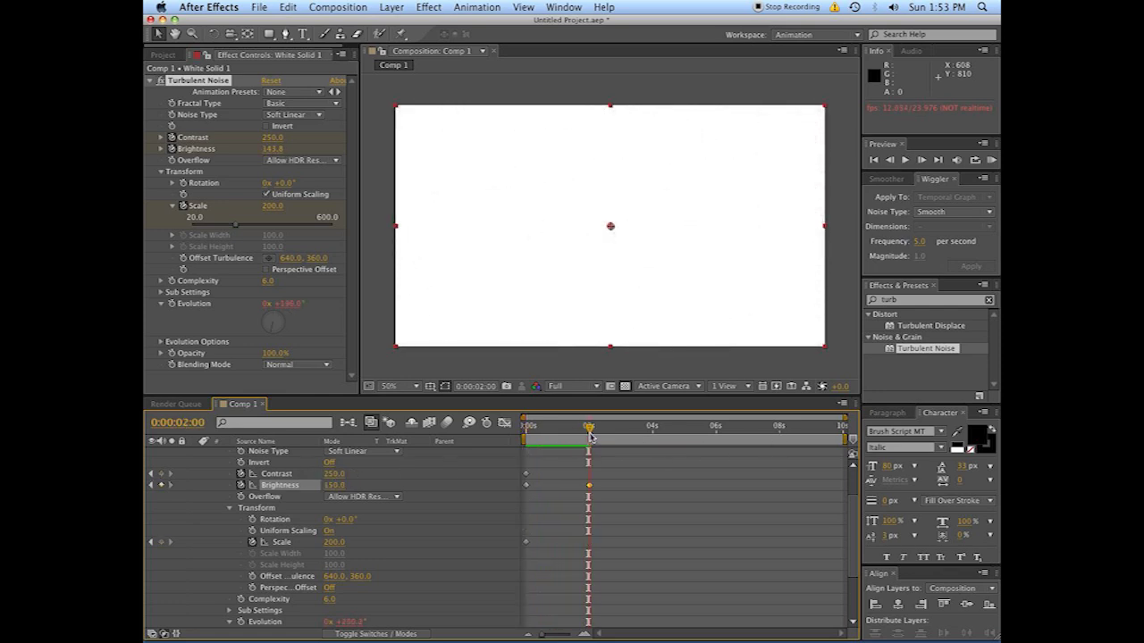
key(Page_Down)
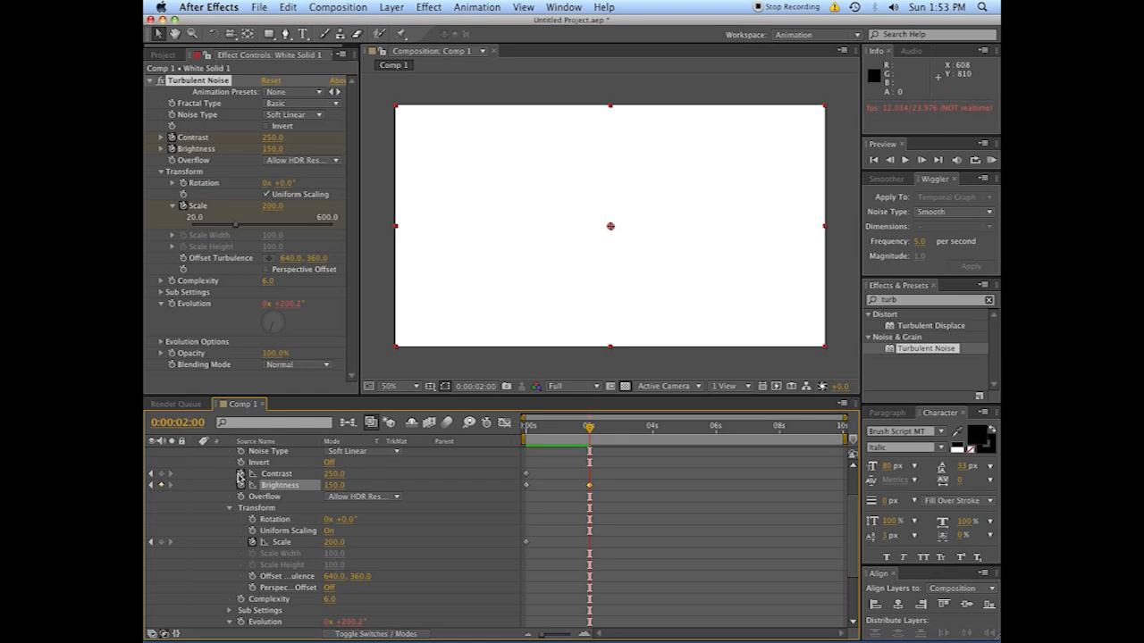
click(239, 474)
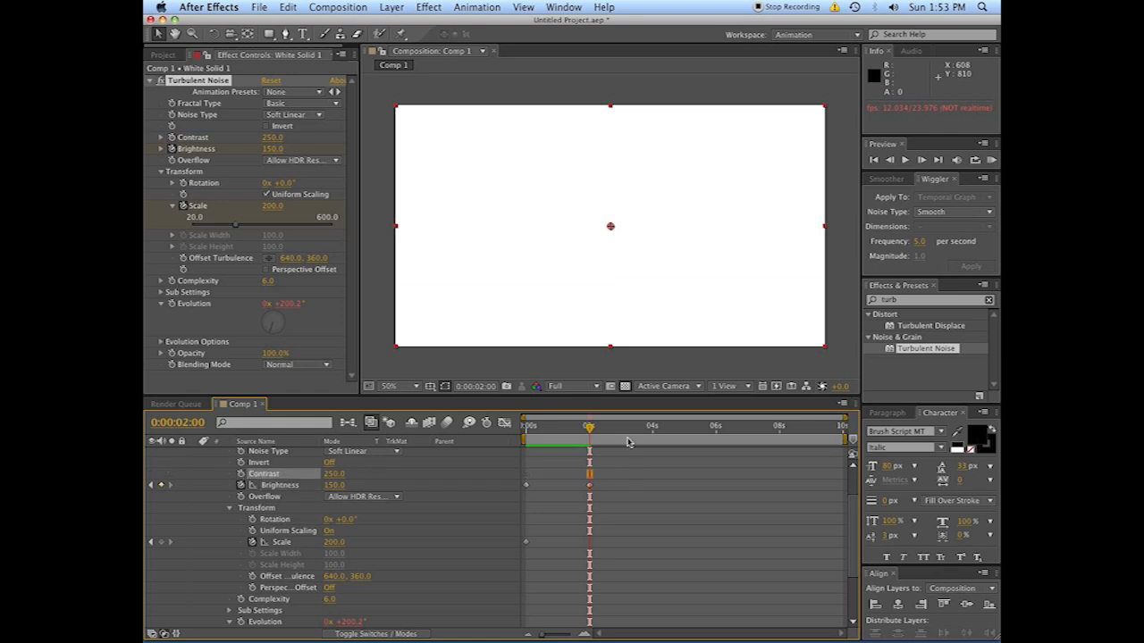
Set Scale to 250 at 2 s and preview the enlarging clouds from the start.
click(336, 542)
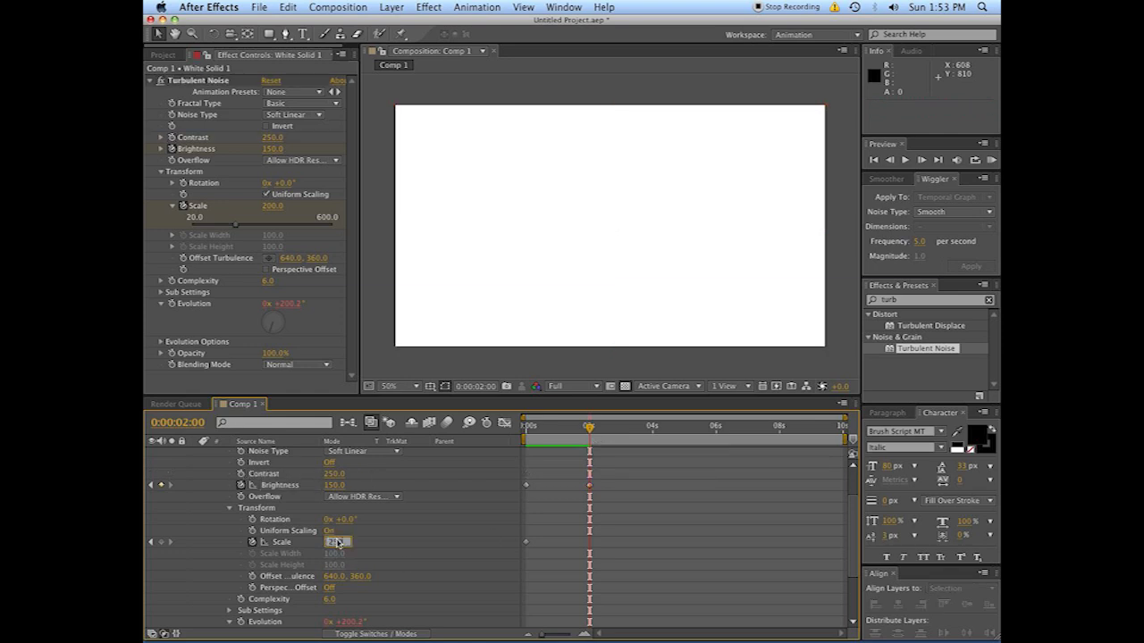
text(250)
key(Return)
key(KP_0)
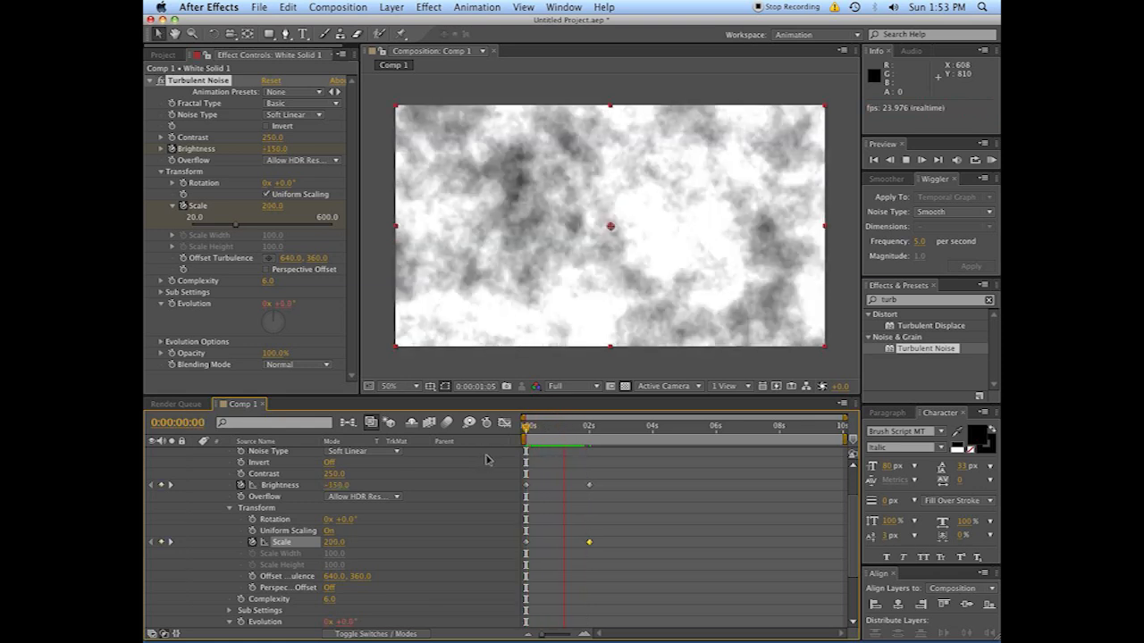
key(space)
key(space)
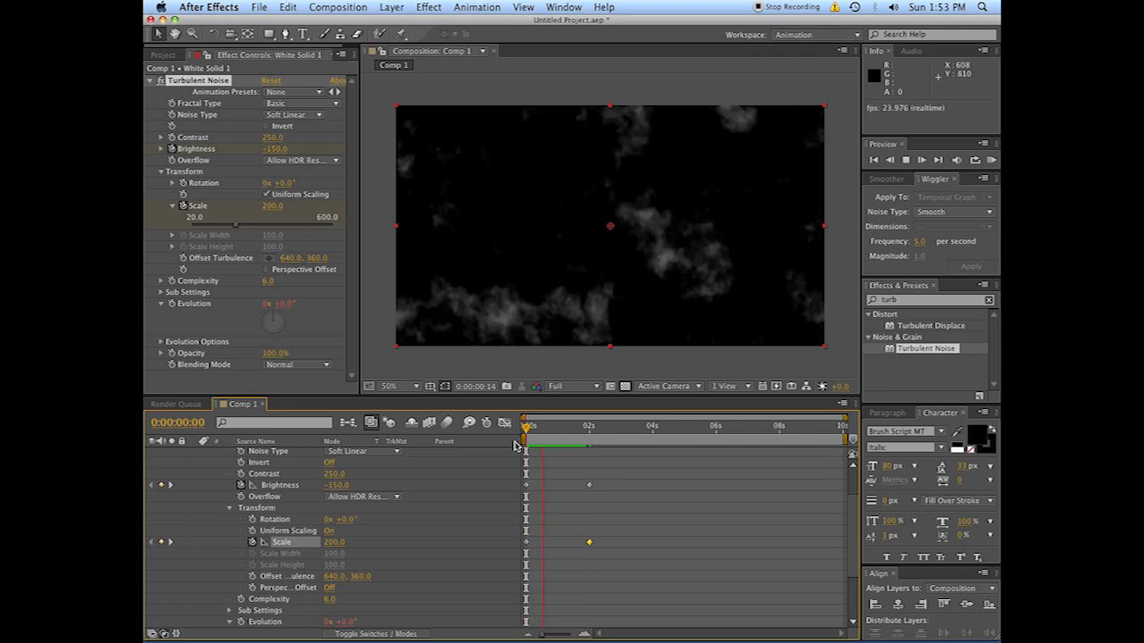
drag(531, 440, 557, 439)
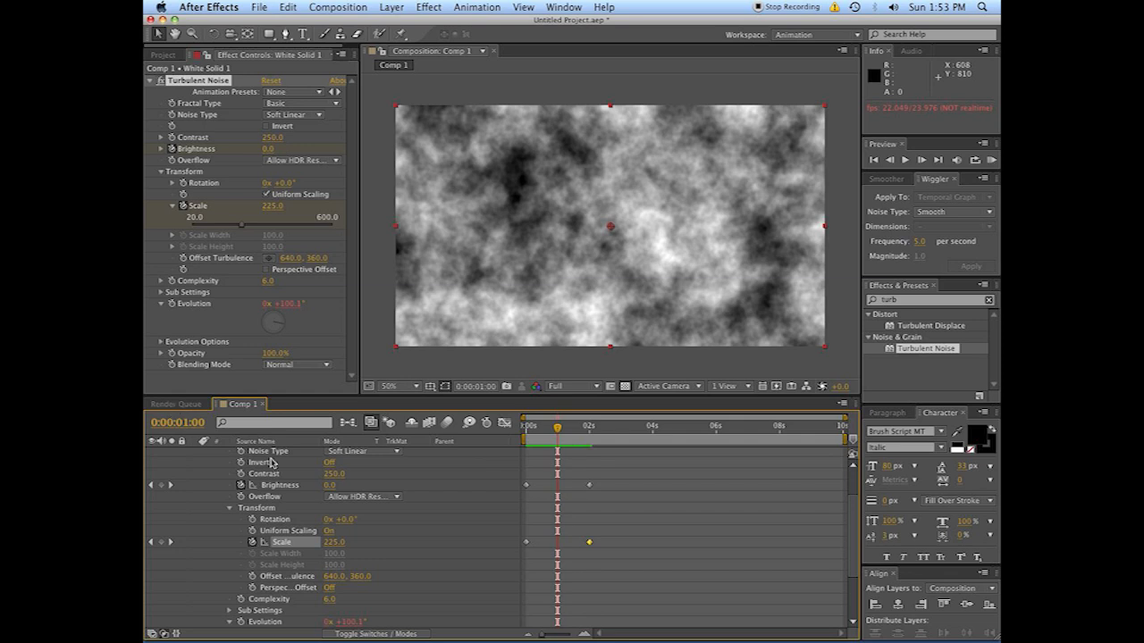
Give A Slide.psd a Luma Inverted Matte from White Solid 1 and scrub the dissolve.
scroll(303, 467, up, 3)
click(195, 454)
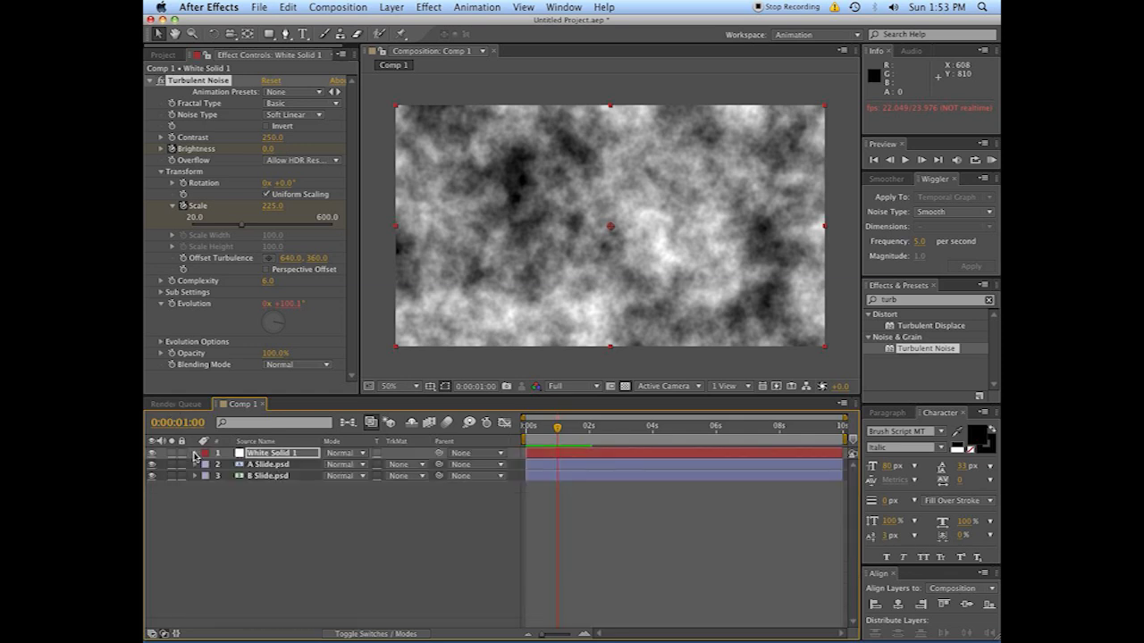
drag(560, 456, 589, 456)
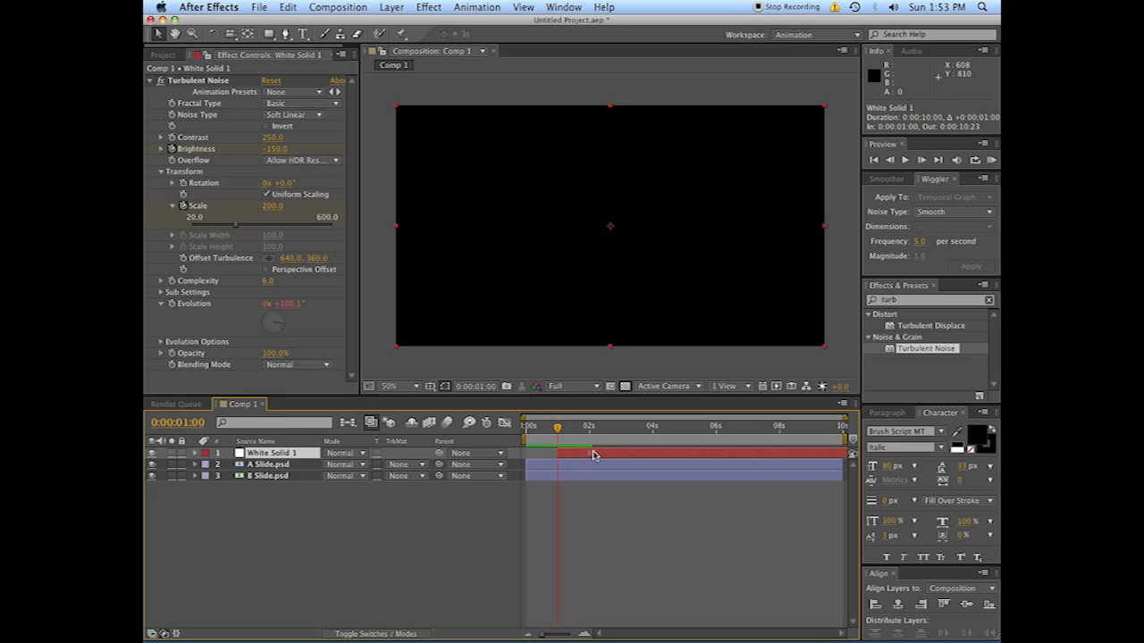
click(576, 466)
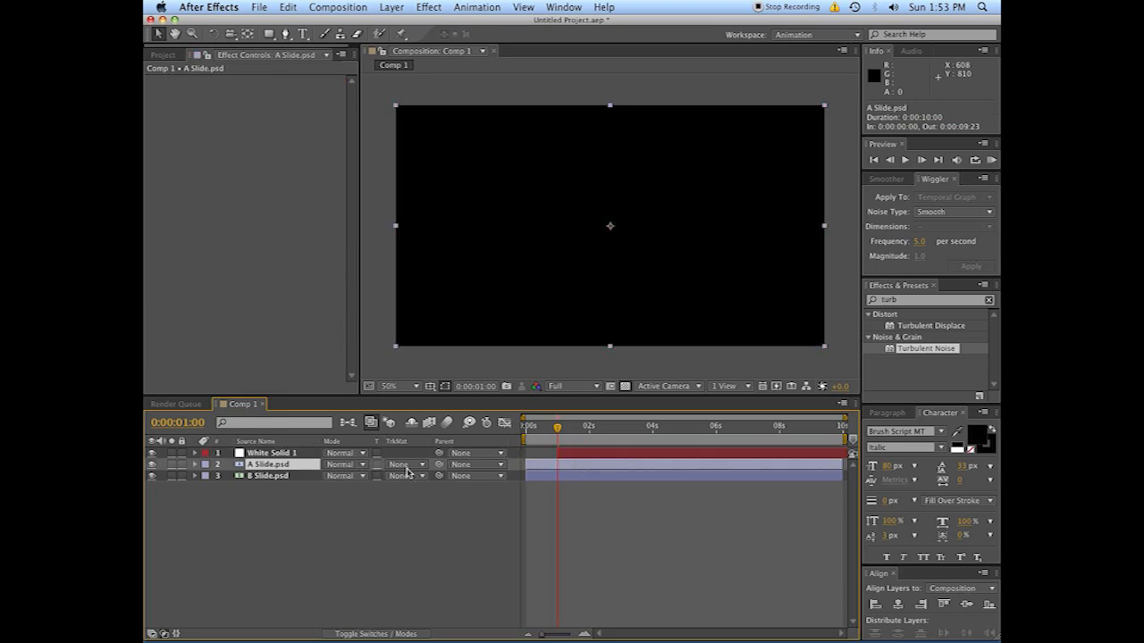
click(284, 454)
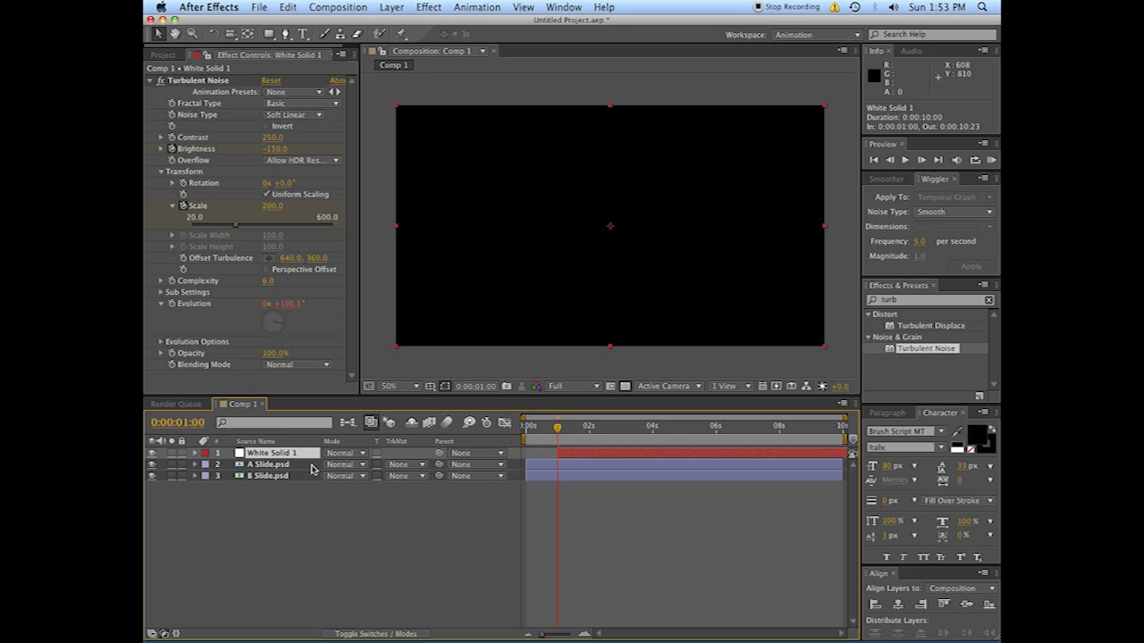
click(297, 465)
click(393, 466)
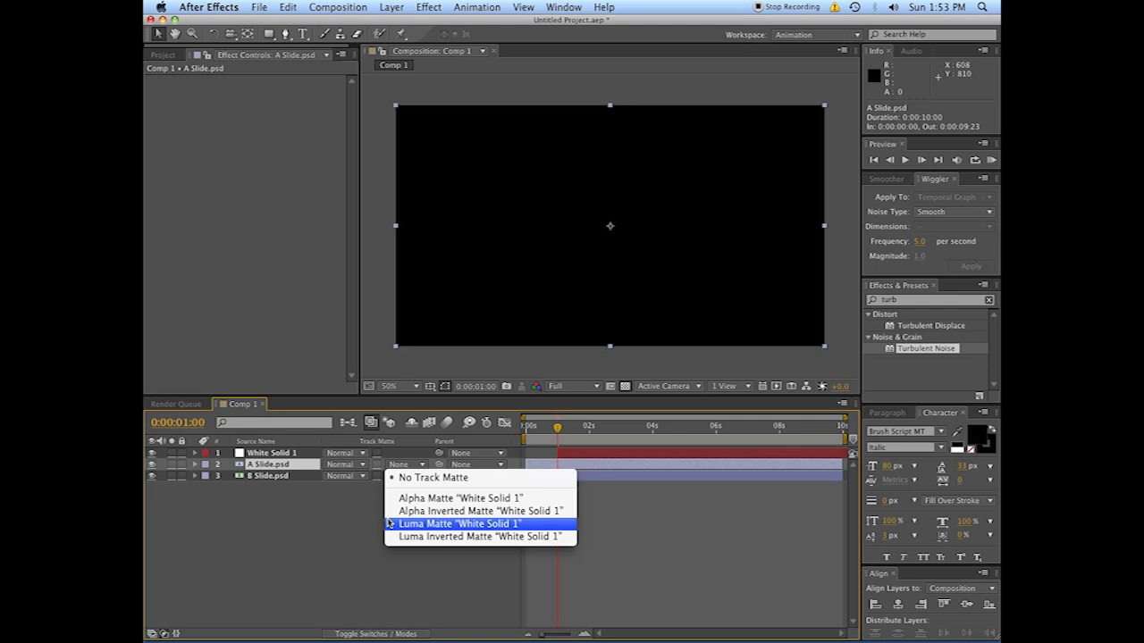
click(476, 537)
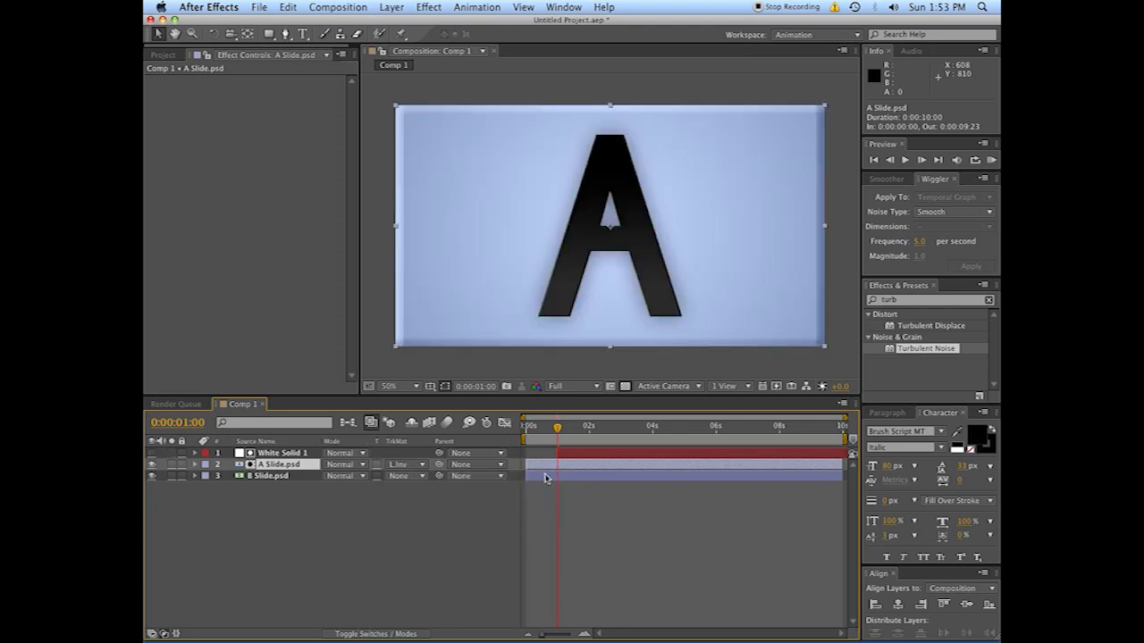
mouse_move(550, 428)
mouse_down()
mouse_move(625, 428)
mouse_move(538, 438)
mouse_up()
Preview the A-to-B transition and select the ending Brightness and Scale keyframes.
key(space)
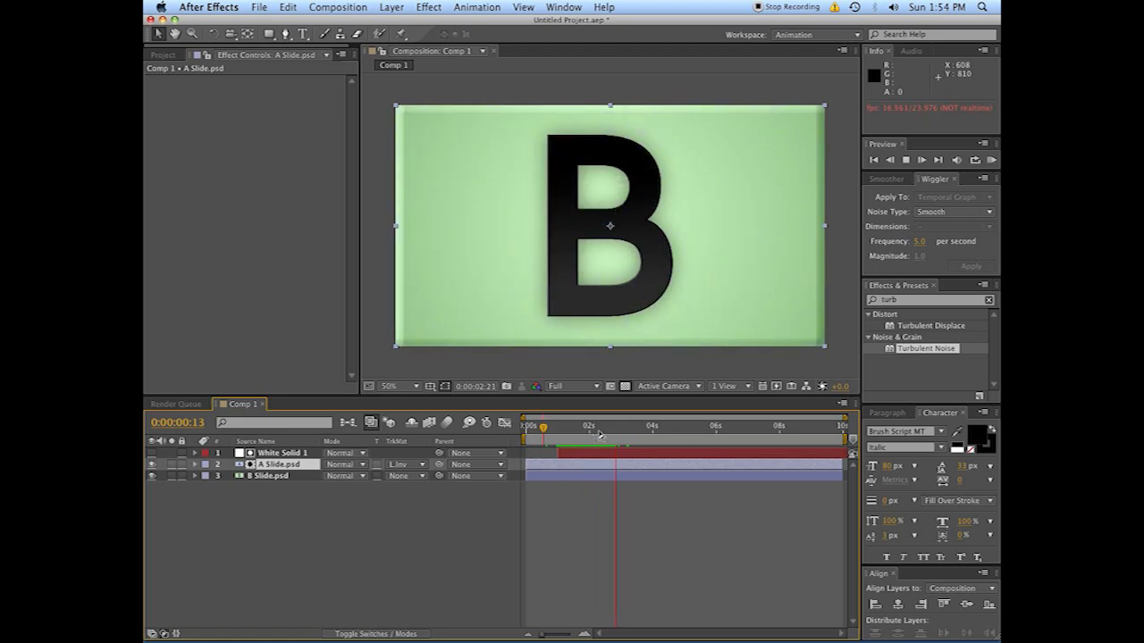
click(557, 435)
key(space)
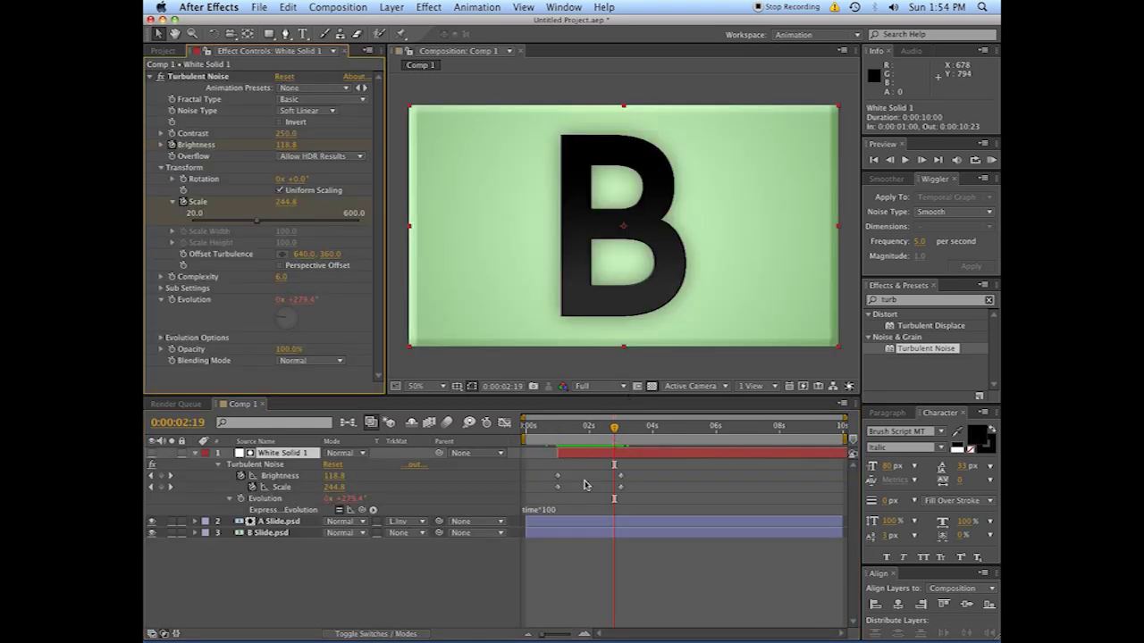
drag(628, 485, 663, 477)
drag(607, 432, 557, 429)
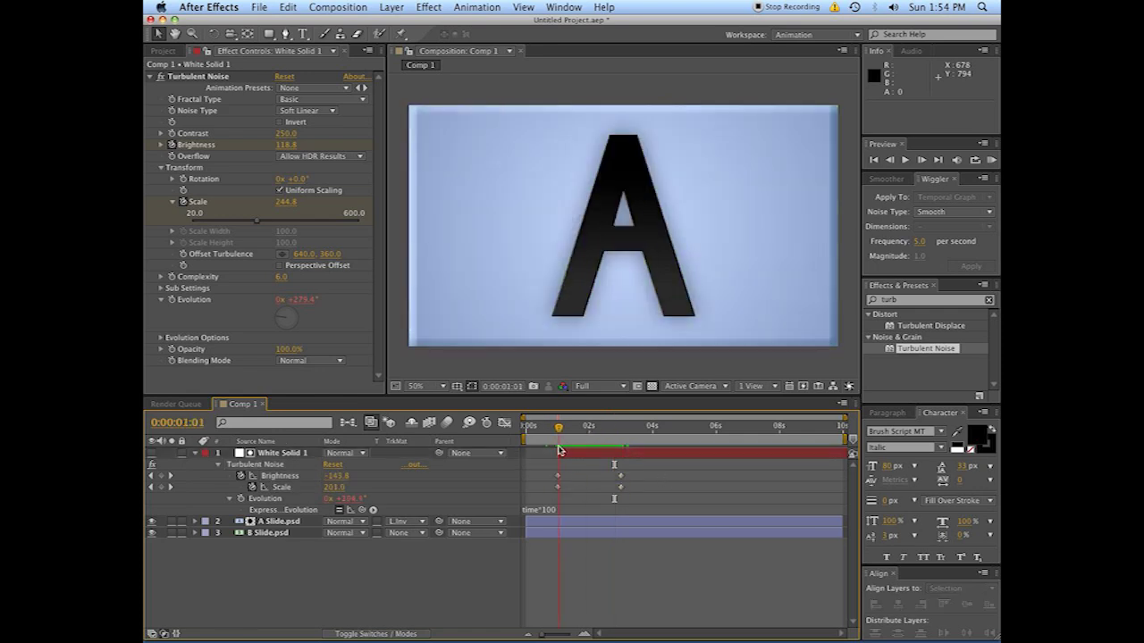
Re-preview the dissolve, then slide White Solid 1 and its keyframes to start at 0 s.
key(space)
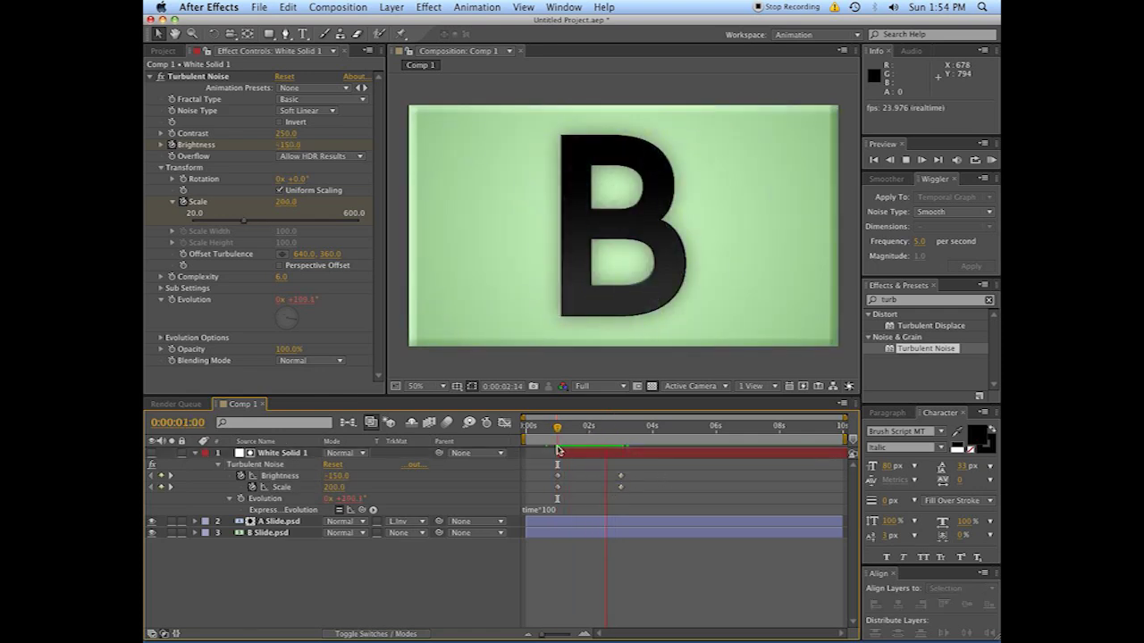
key(space)
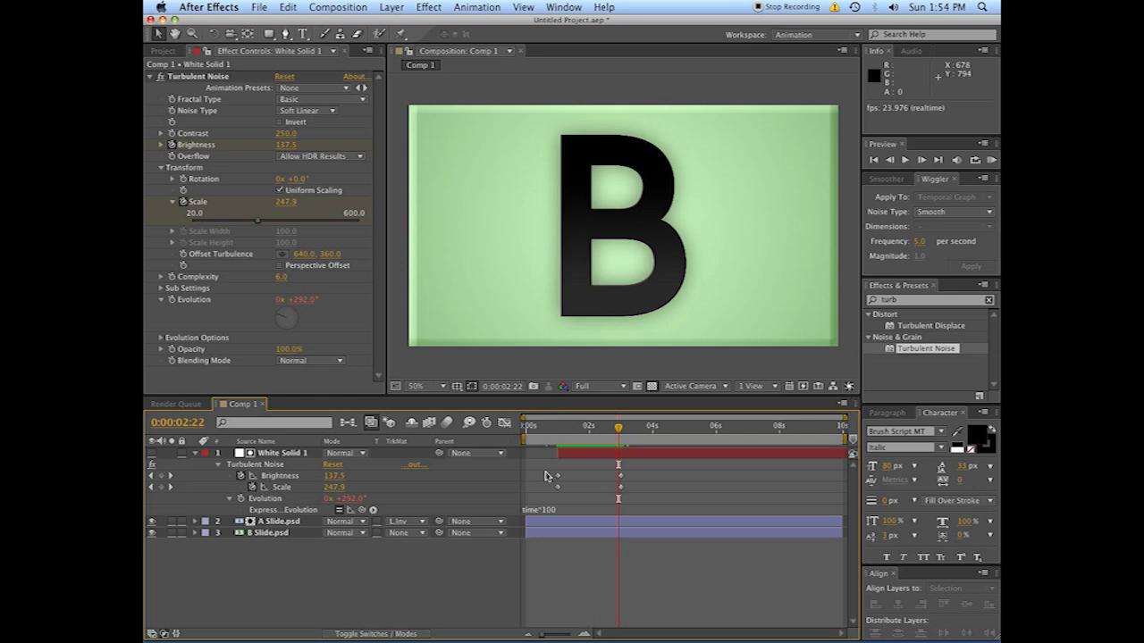
key(Home)
key(space)
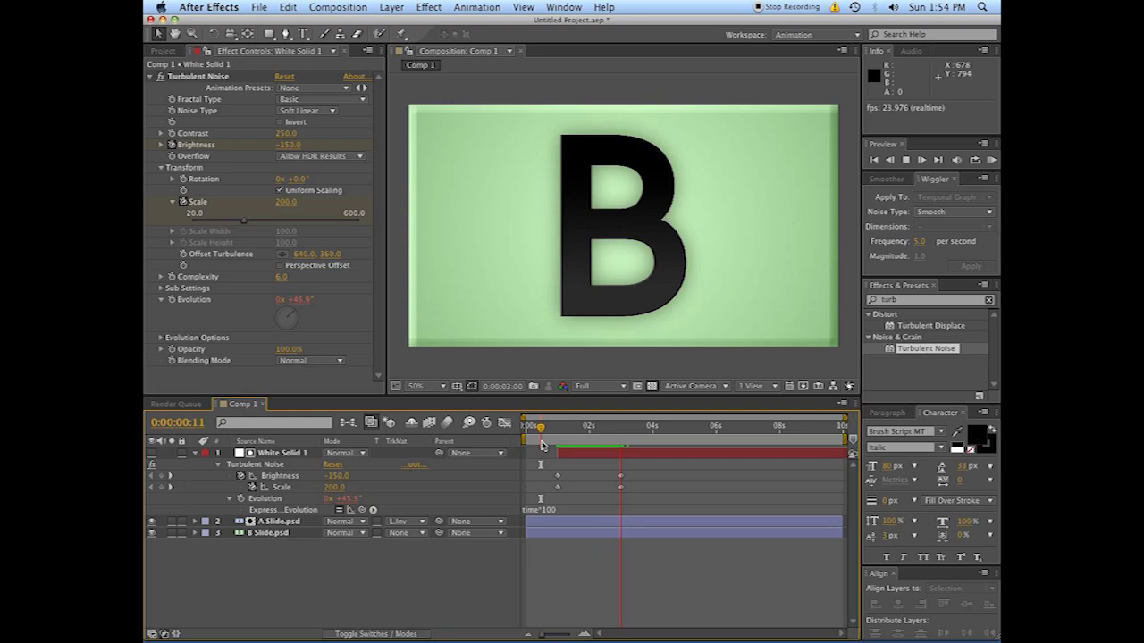
click(551, 445)
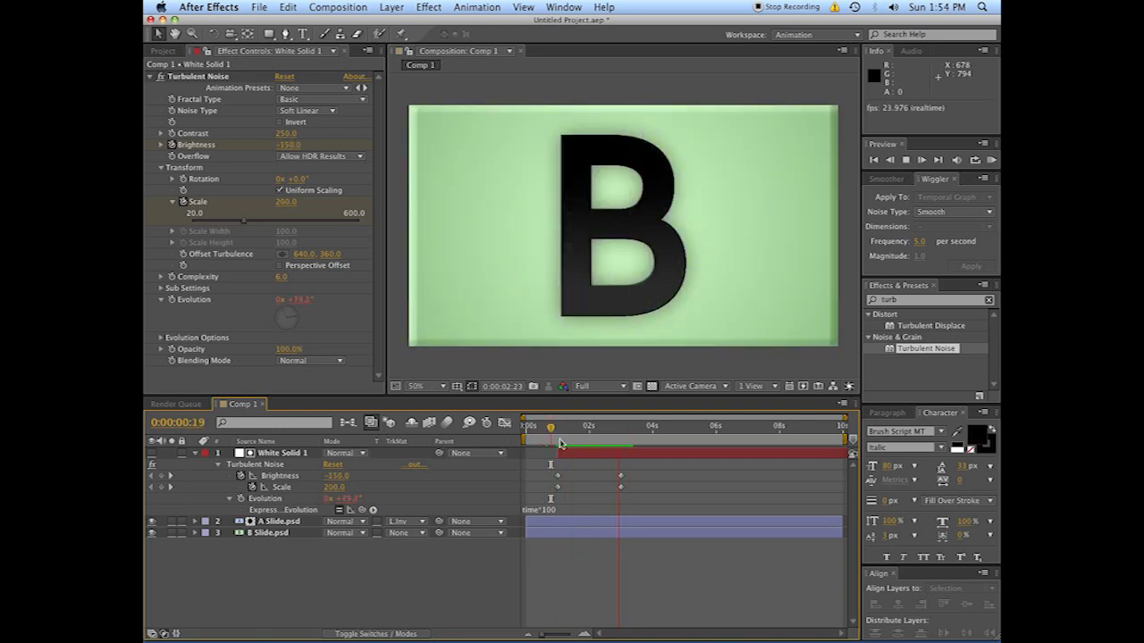
key(space)
click(619, 441)
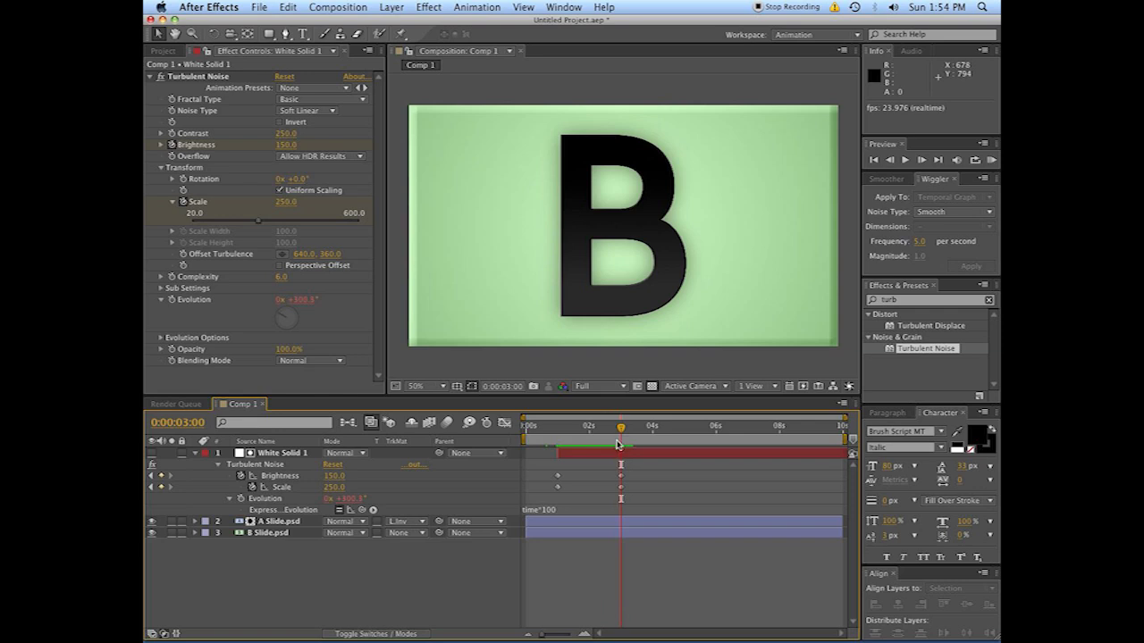
key(Home)
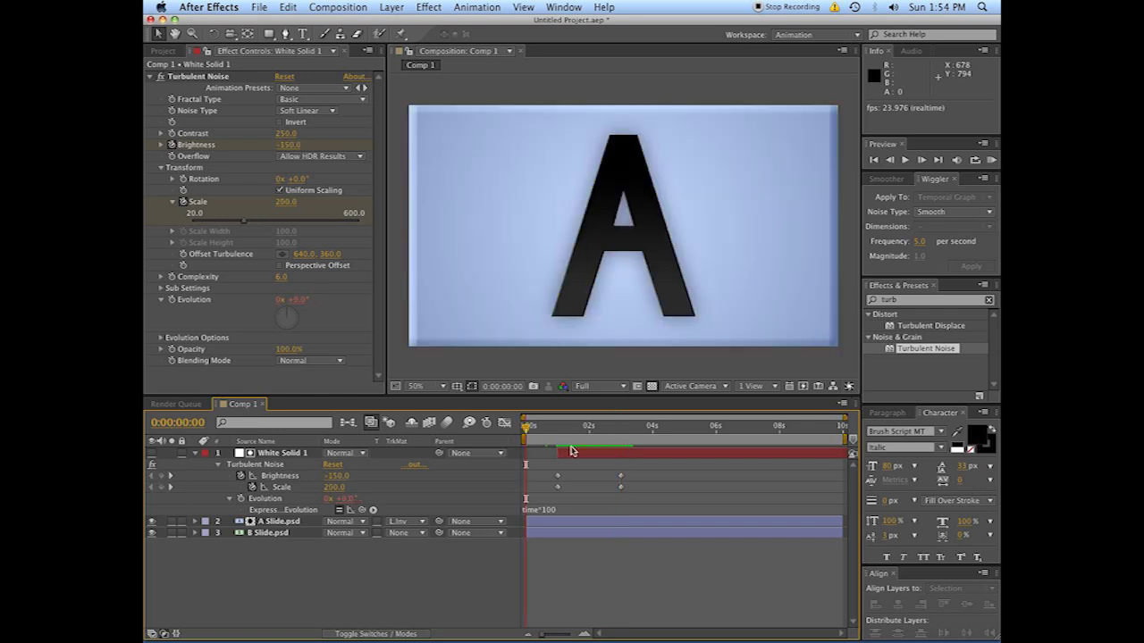
drag(565, 459, 533, 459)
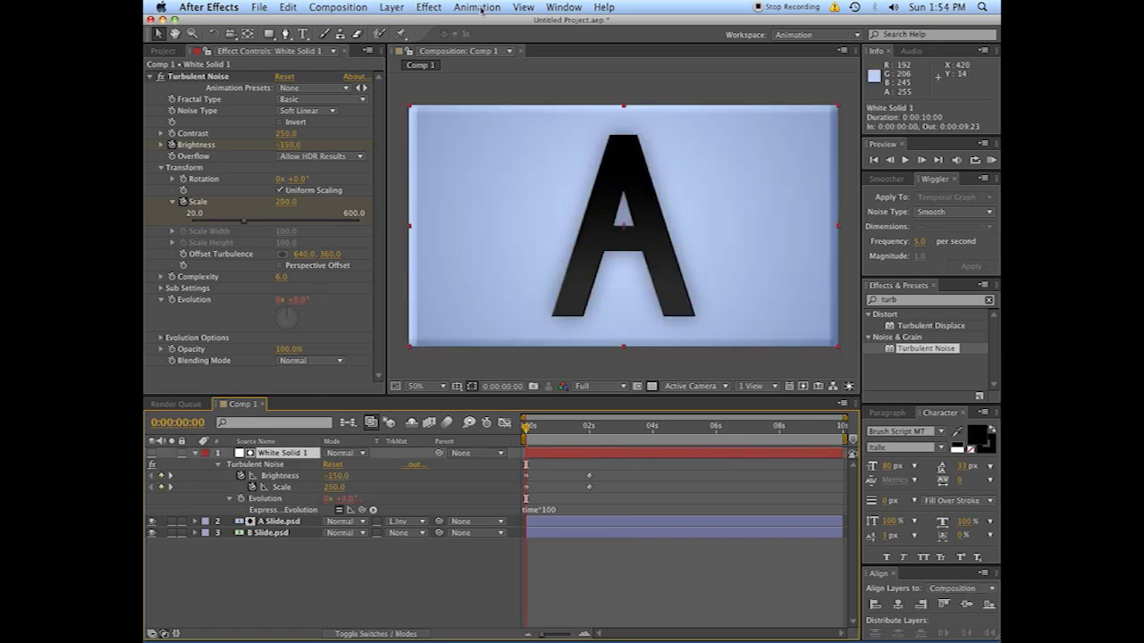
Pre-compose White Solid 1 into White Solid 1 Comp 1, open it, and preview the noise.
click(394, 8)
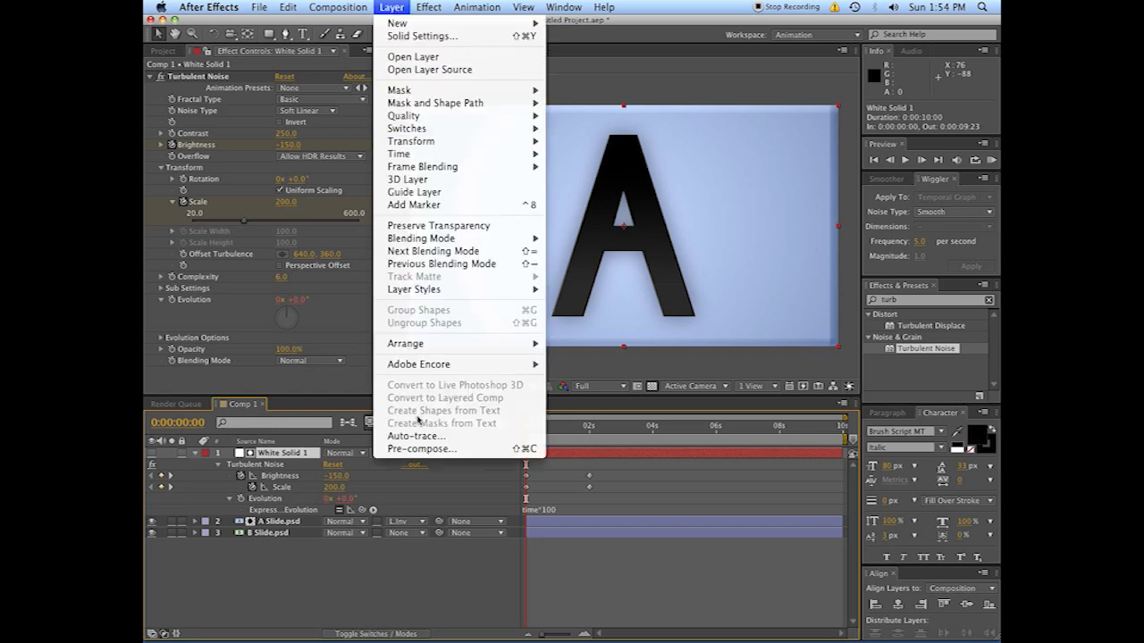
click(418, 448)
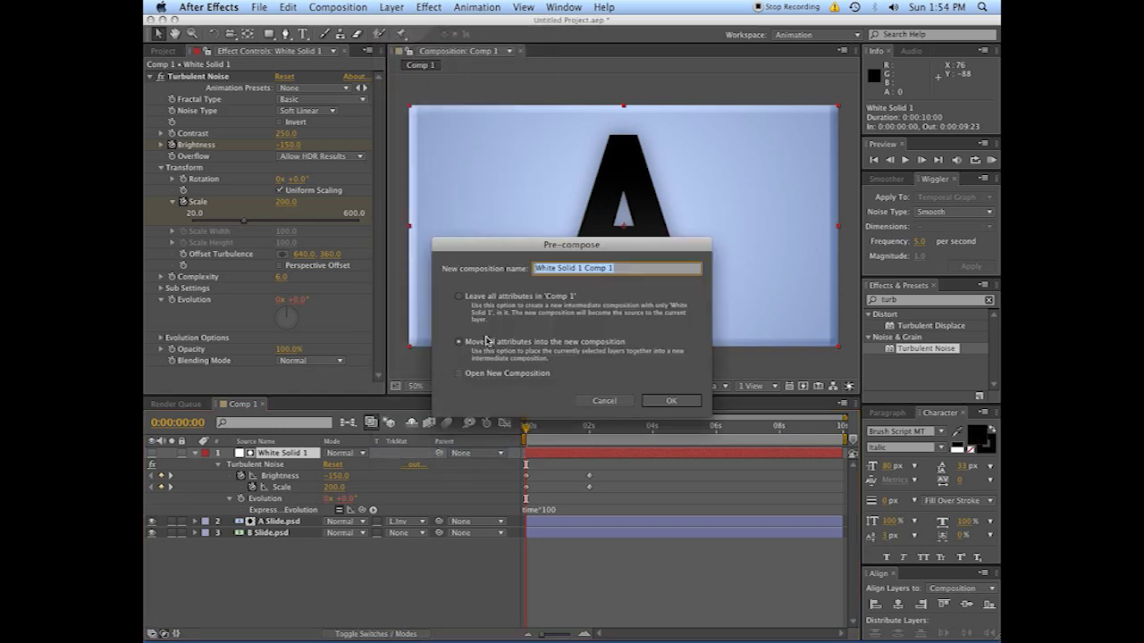
click(670, 399)
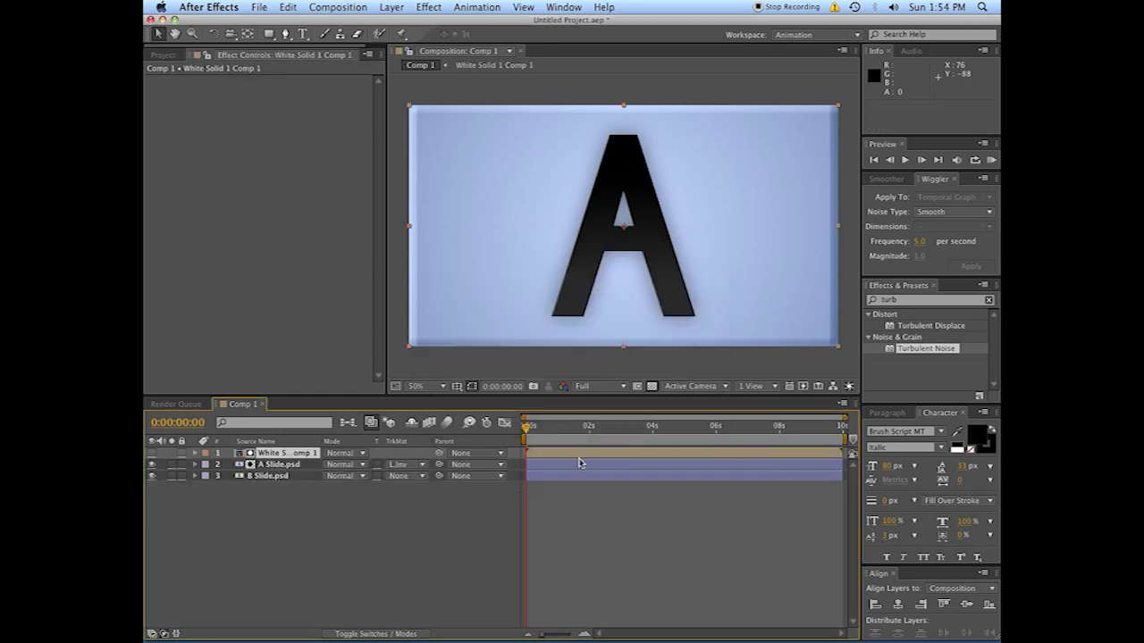
double_click(563, 456)
key(space)
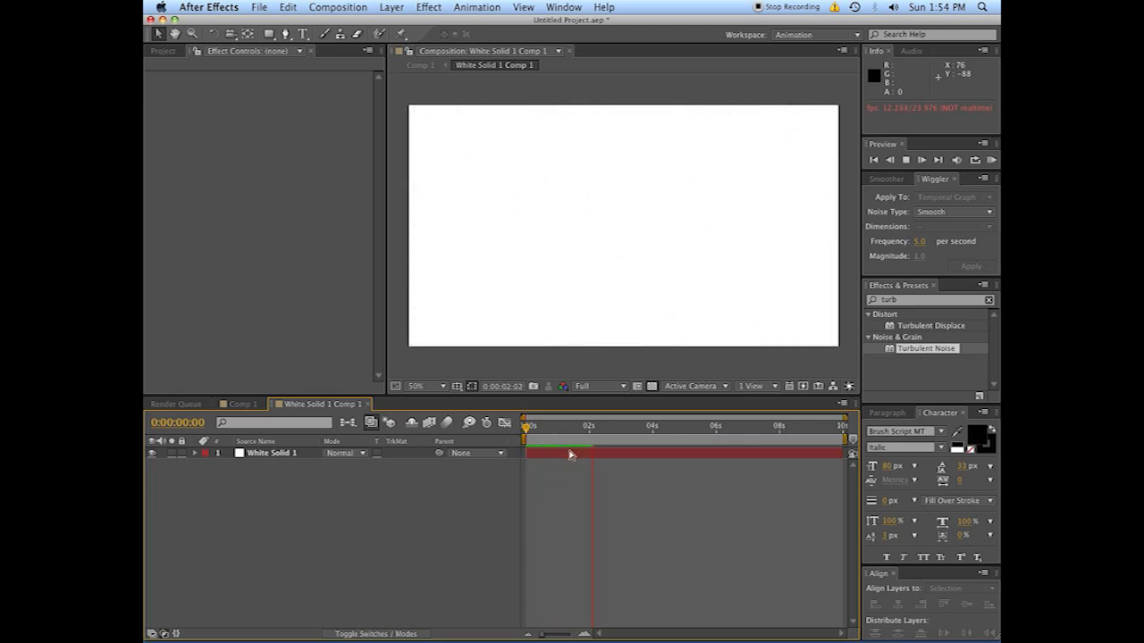
Queue the noise precomp with Make Movie, saving to the Disolve Tutorial folder.
click(356, 9)
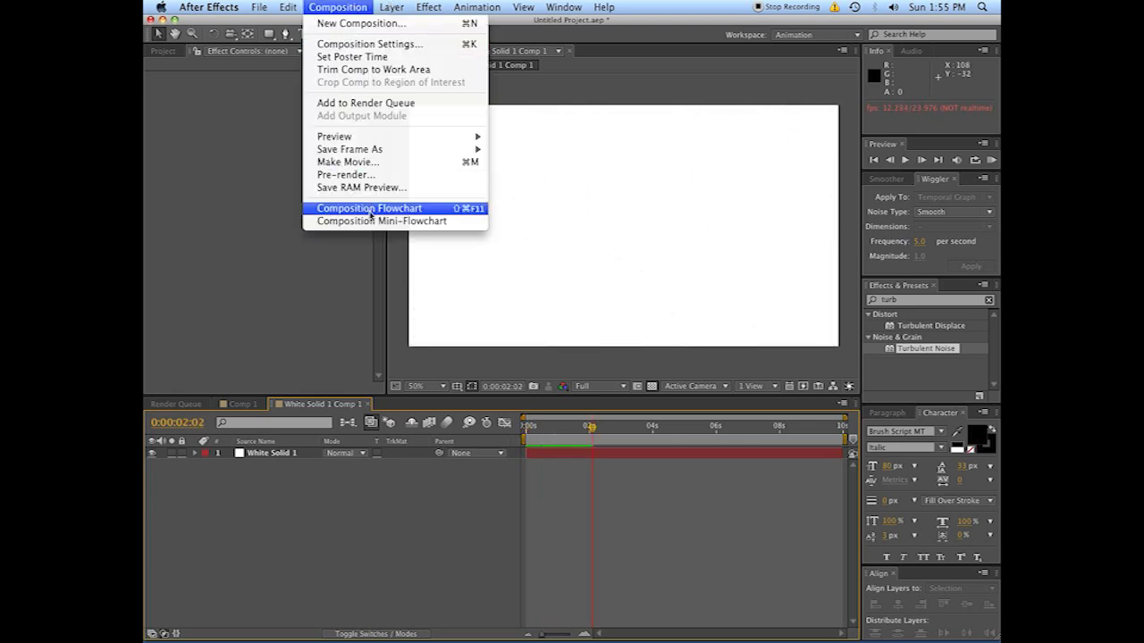
click(348, 162)
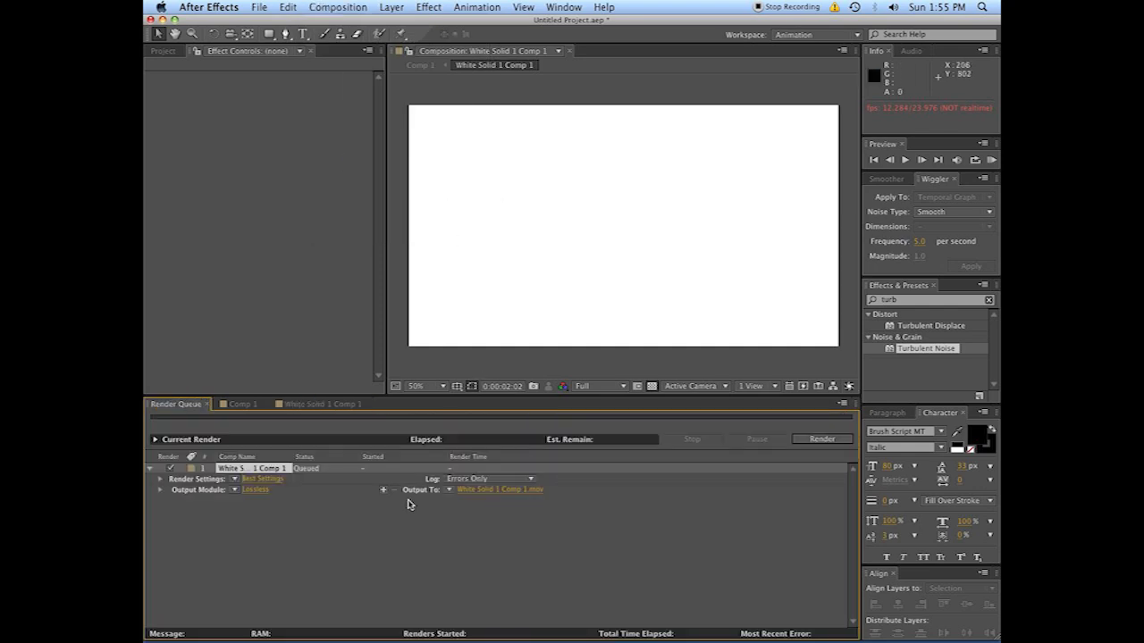
click(472, 492)
click(536, 153)
click(500, 166)
double_click(502, 193)
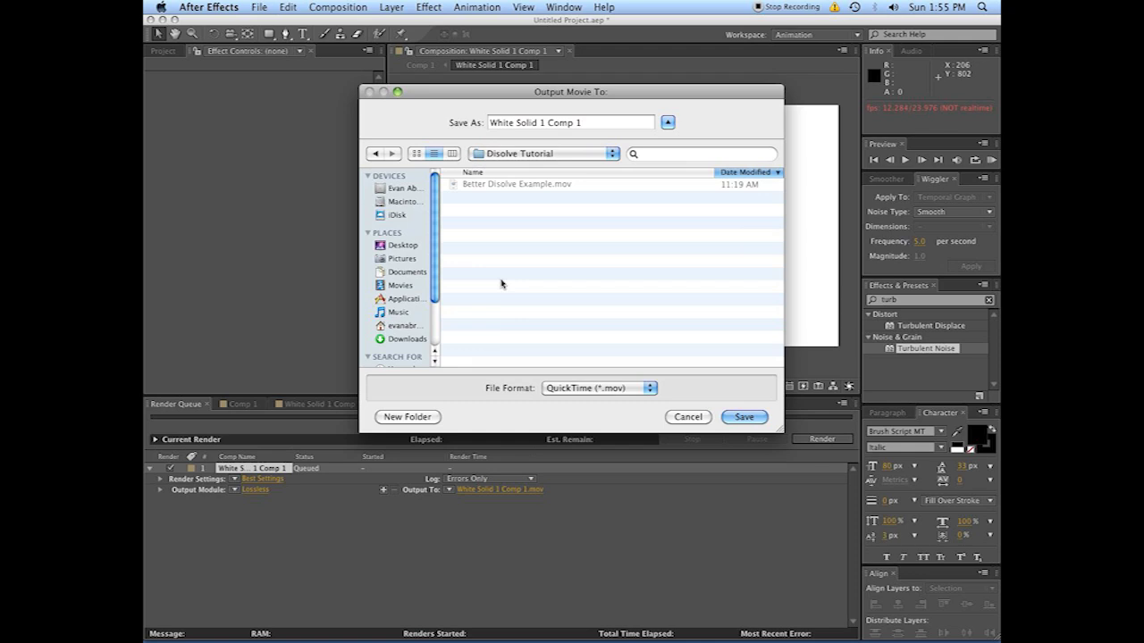
Name the output Dis TRans.mov, render it, and go back to Comp 1.
key(Tab)
text(Dis )
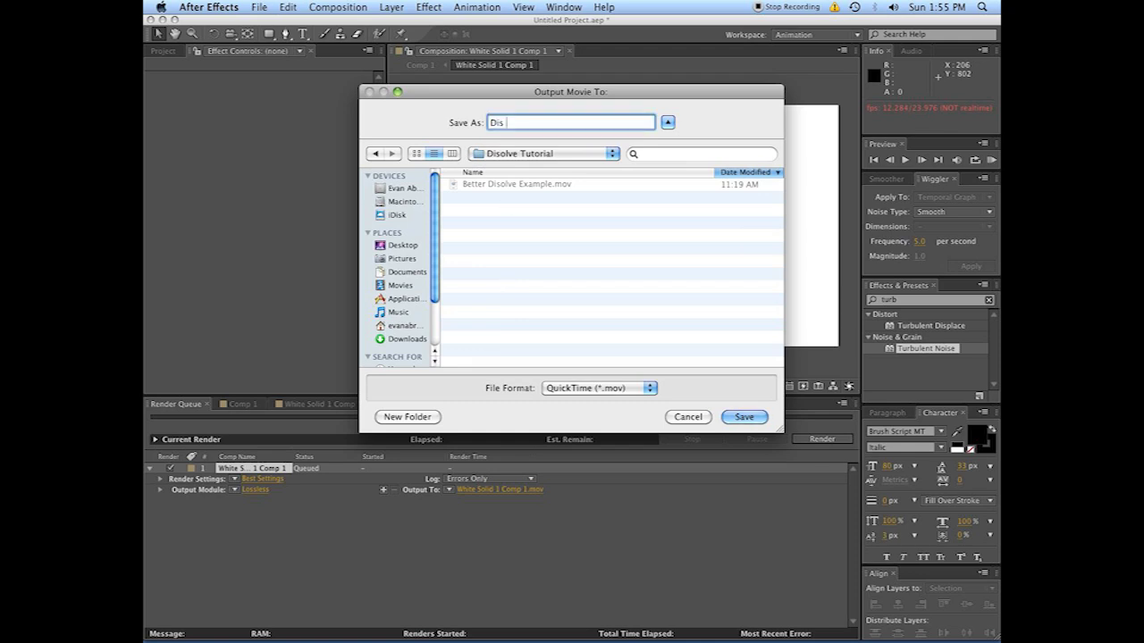
text(TRans)
key(Return)
click(820, 439)
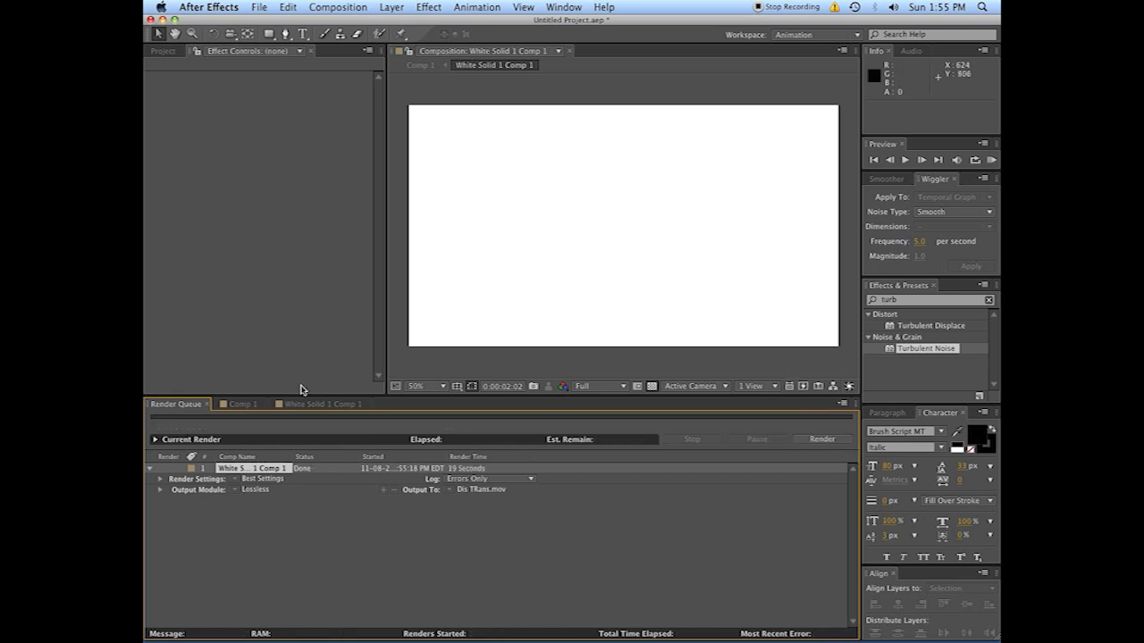
click(241, 405)
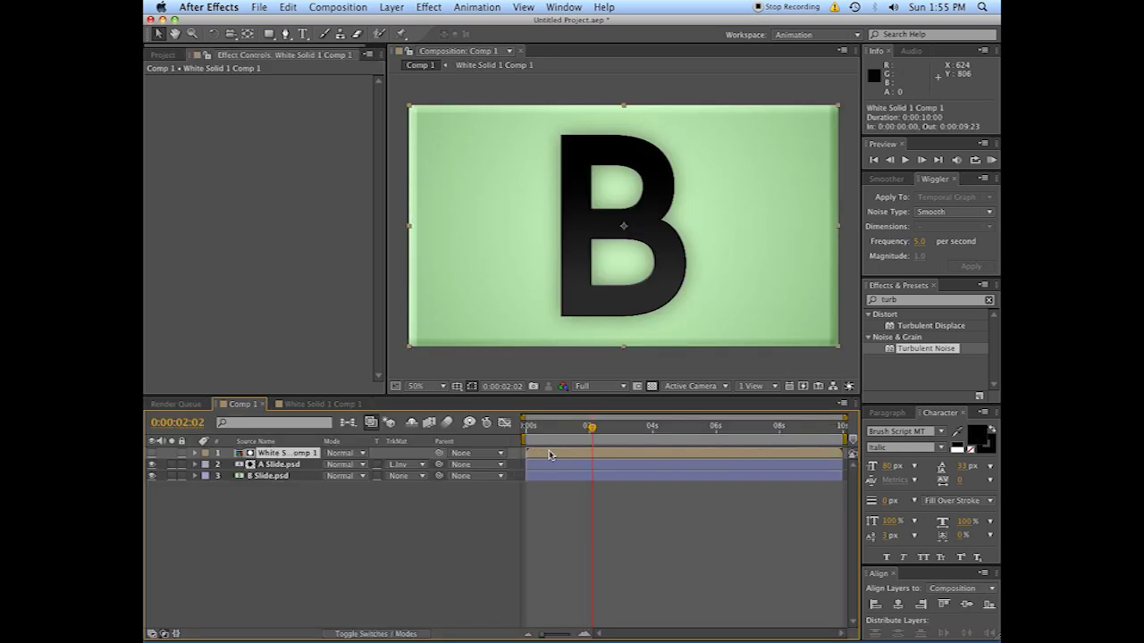
Import Dis TRans.mov from the Dissolve Tutorial folder into the project.
click(164, 55)
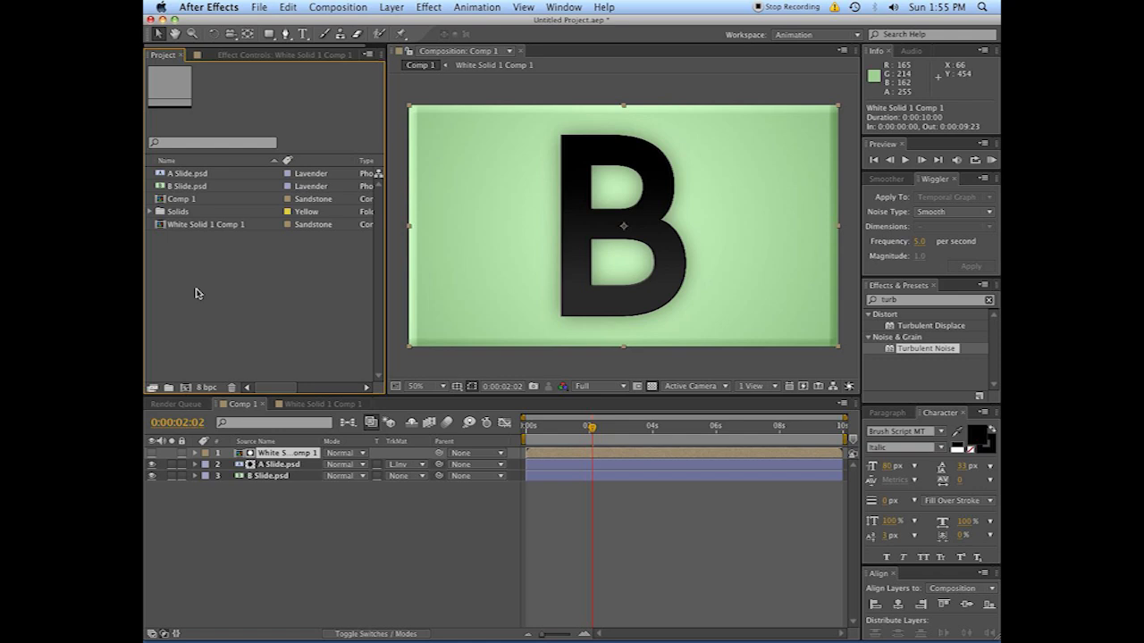
double_click(197, 293)
click(471, 98)
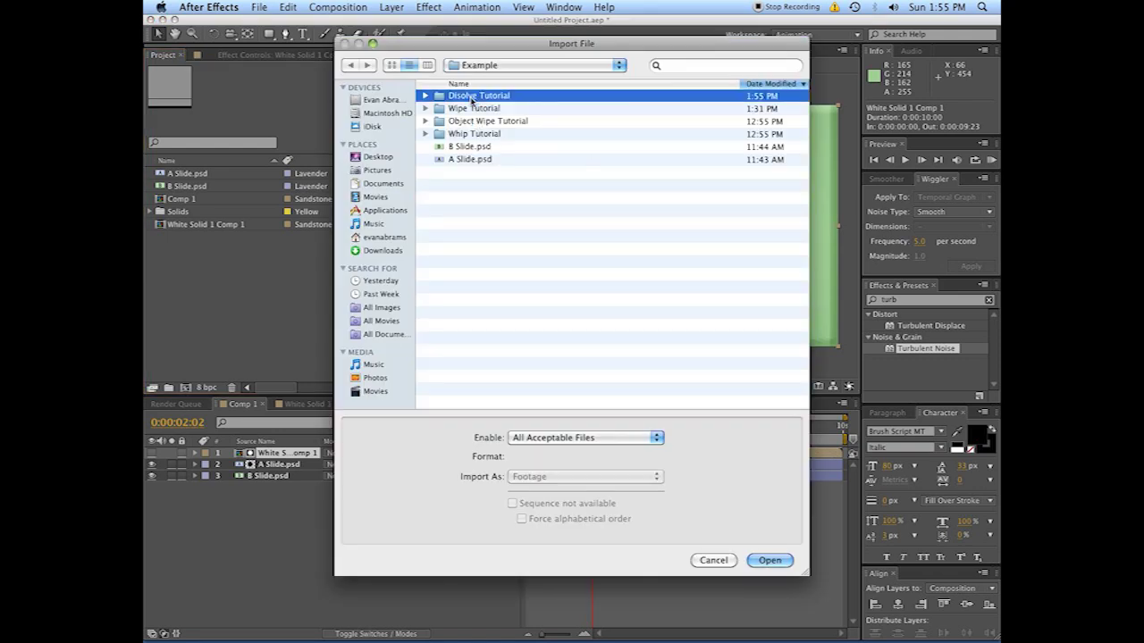
double_click(470, 96)
double_click(469, 95)
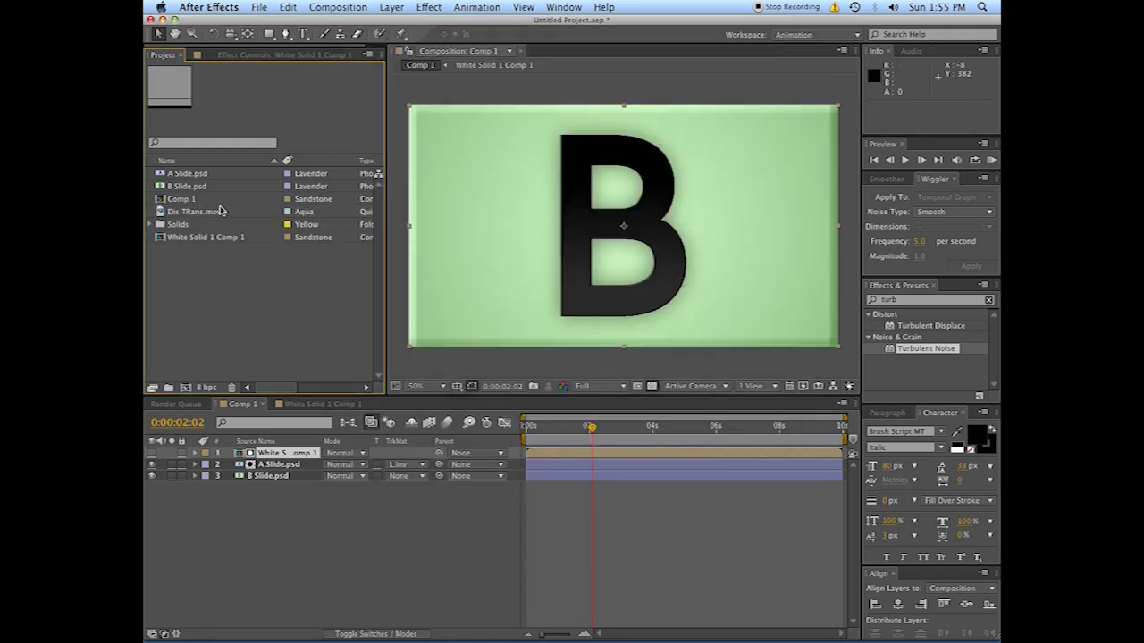
Replace the White Solid 1 Comp 1 layer with the Dis TRans.mov footage.
click(217, 199)
click(220, 212)
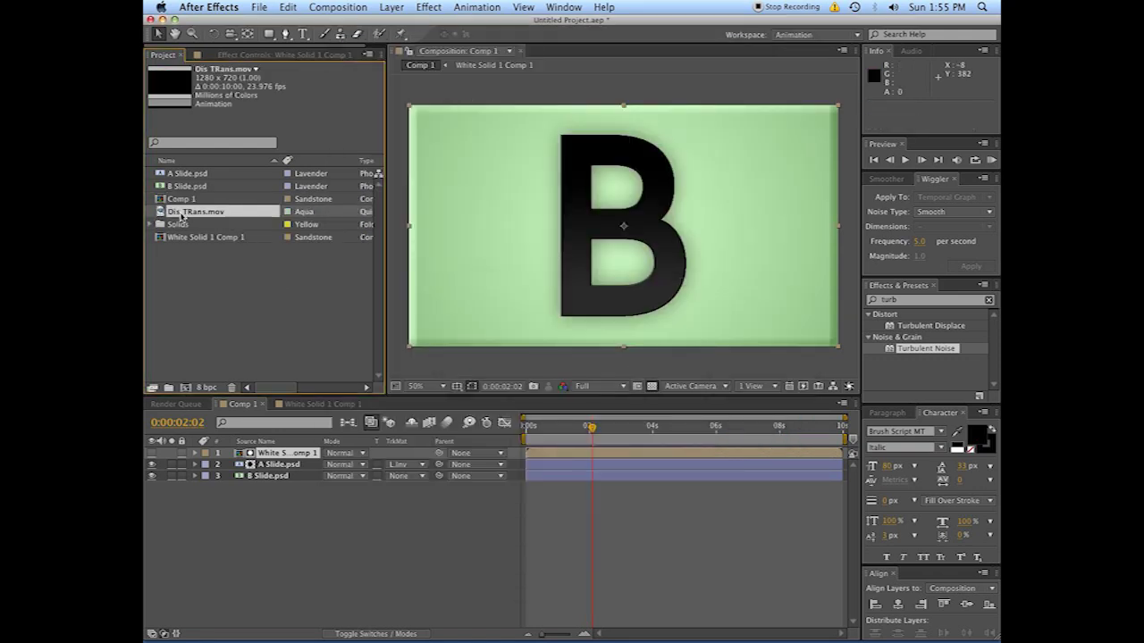
click(537, 455)
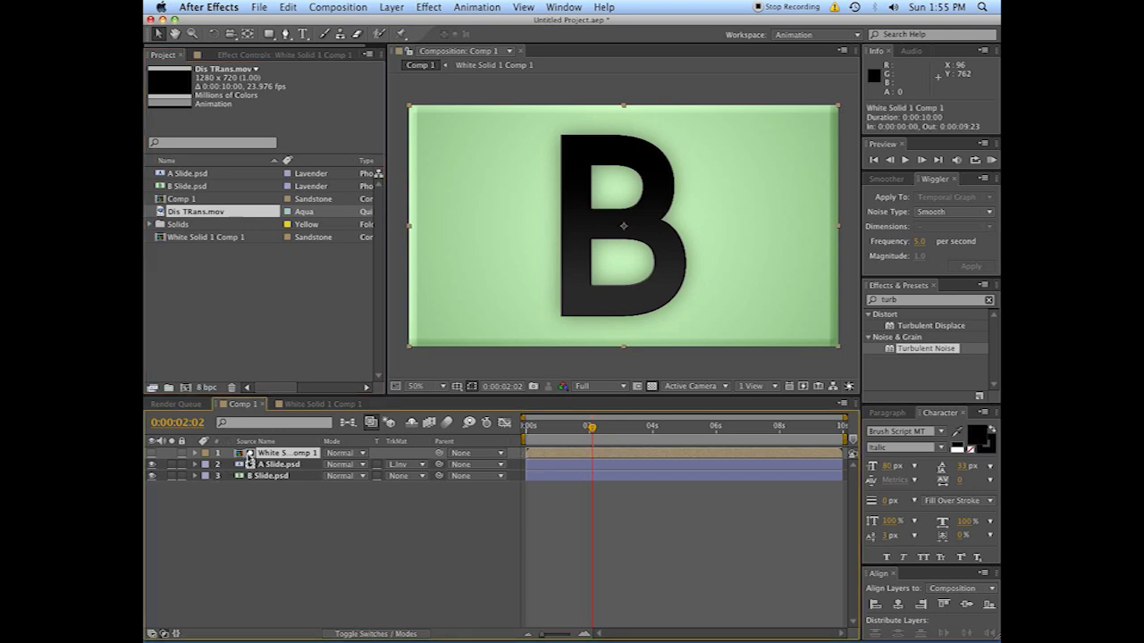
drag(163, 214, 282, 455)
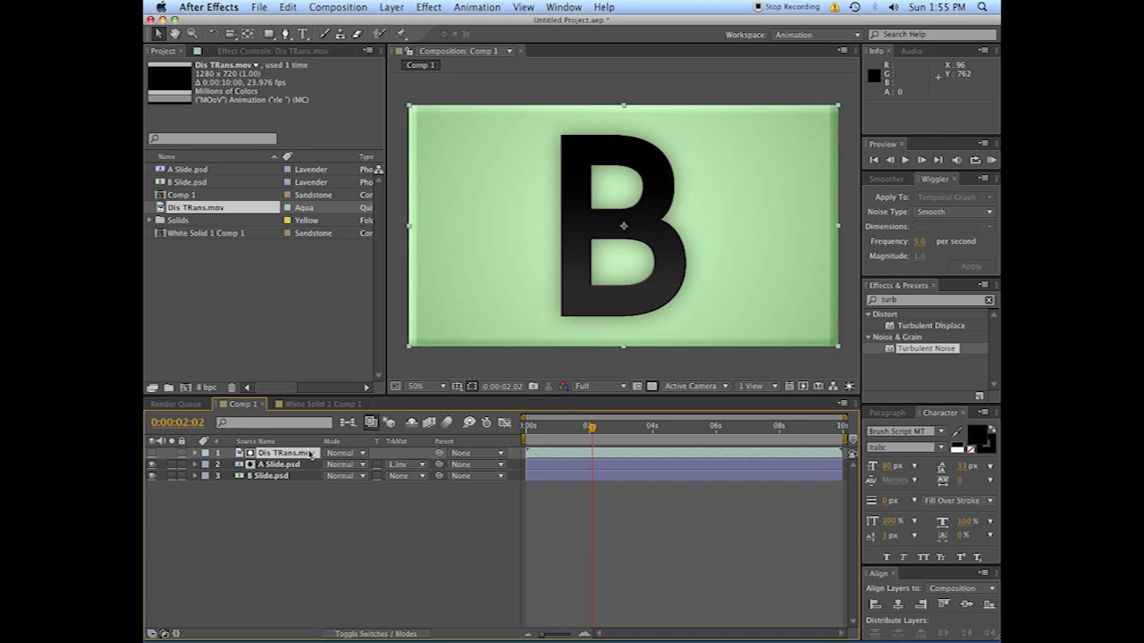
Preview the comp and inspect the Dis TRans.mov noise clip mid-dissolve, ending at 2:22.
key(Home)
key(KP_0)
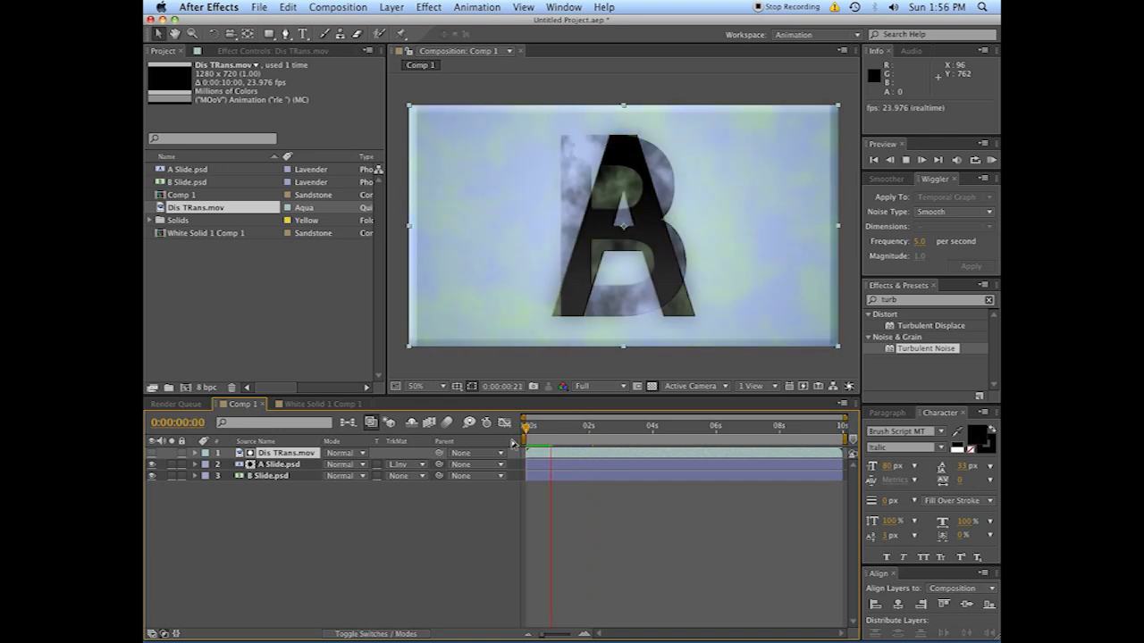
click(581, 450)
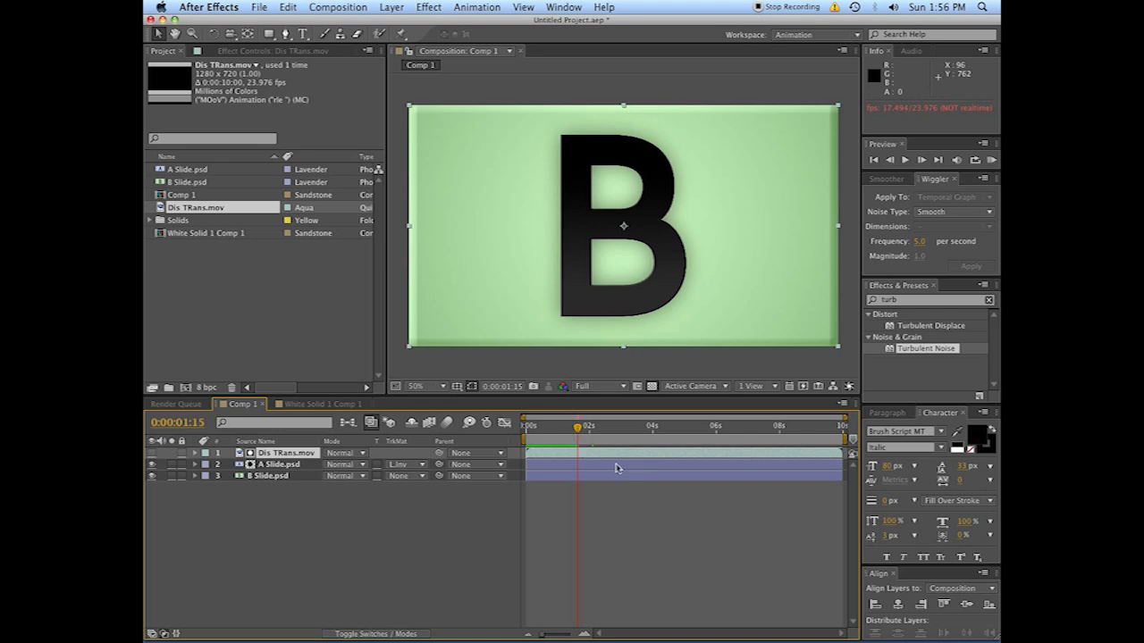
drag(570, 446, 526, 439)
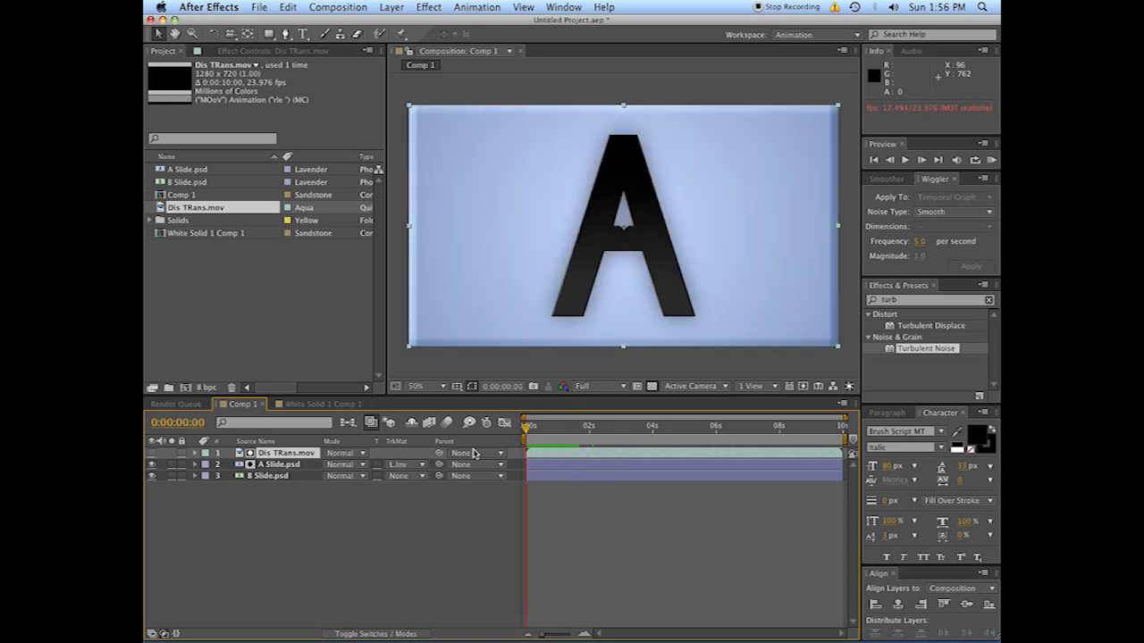
key(space)
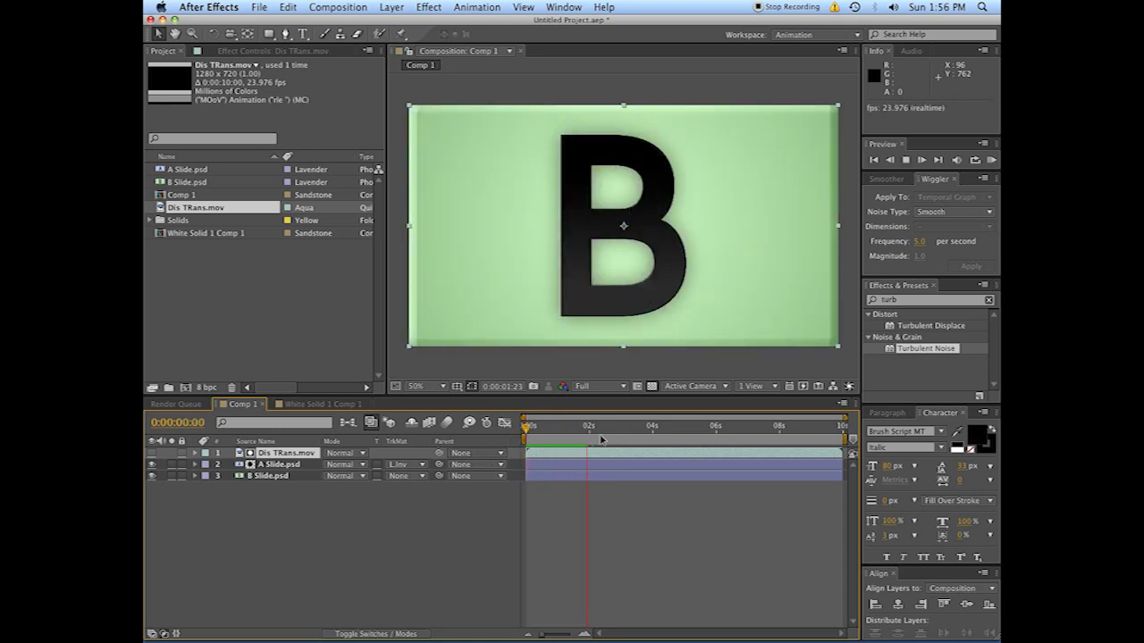
drag(607, 427, 554, 429)
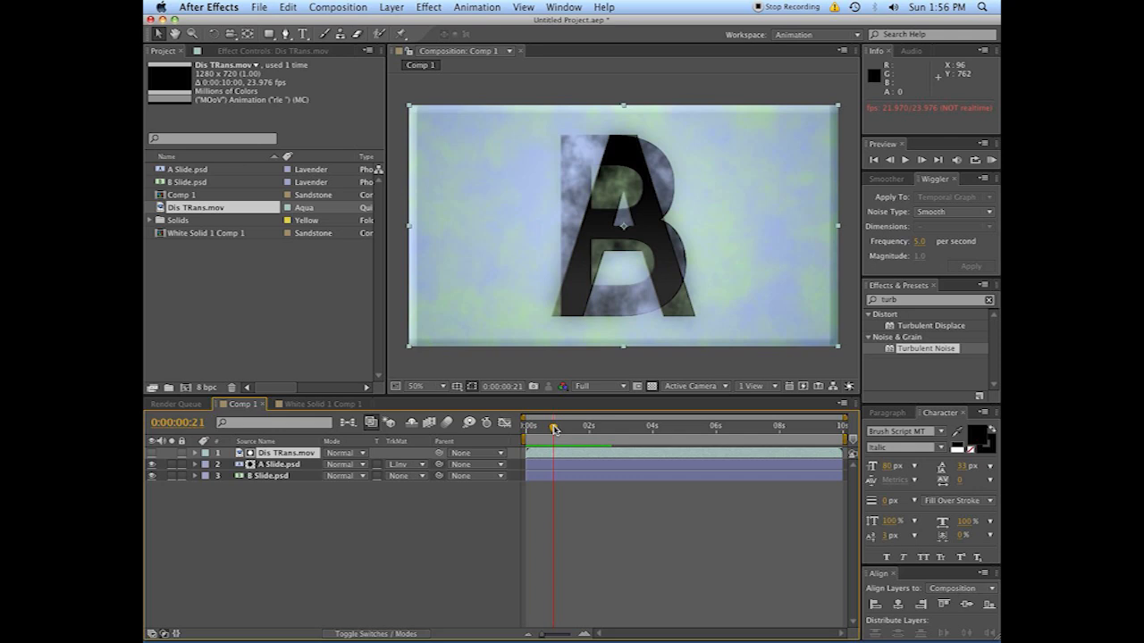
click(151, 453)
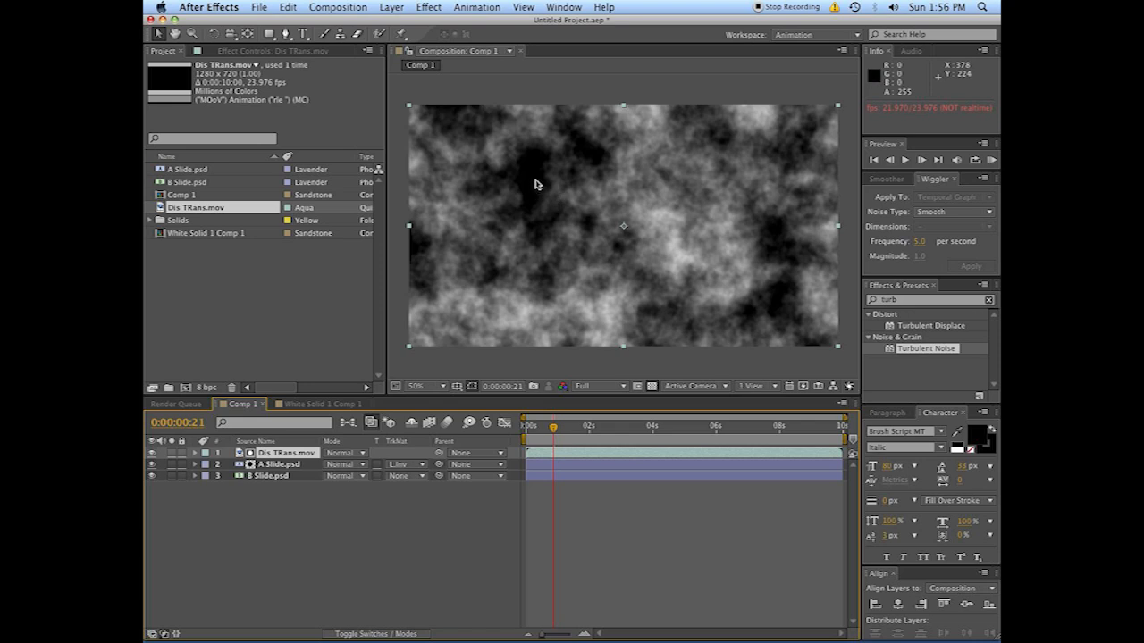
click(151, 453)
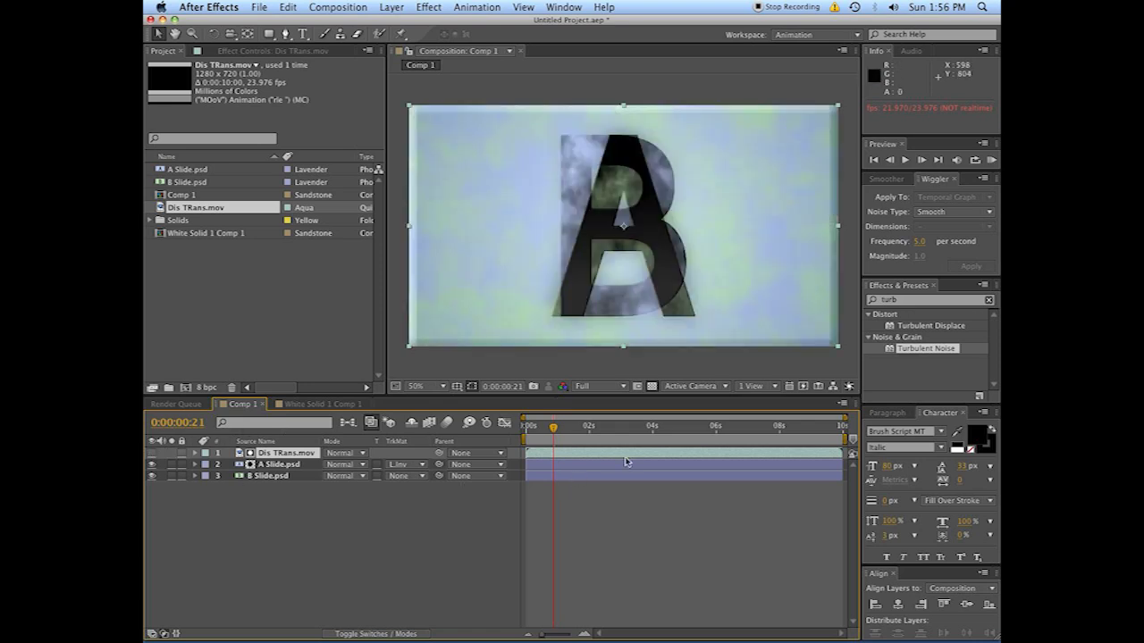
click(527, 446)
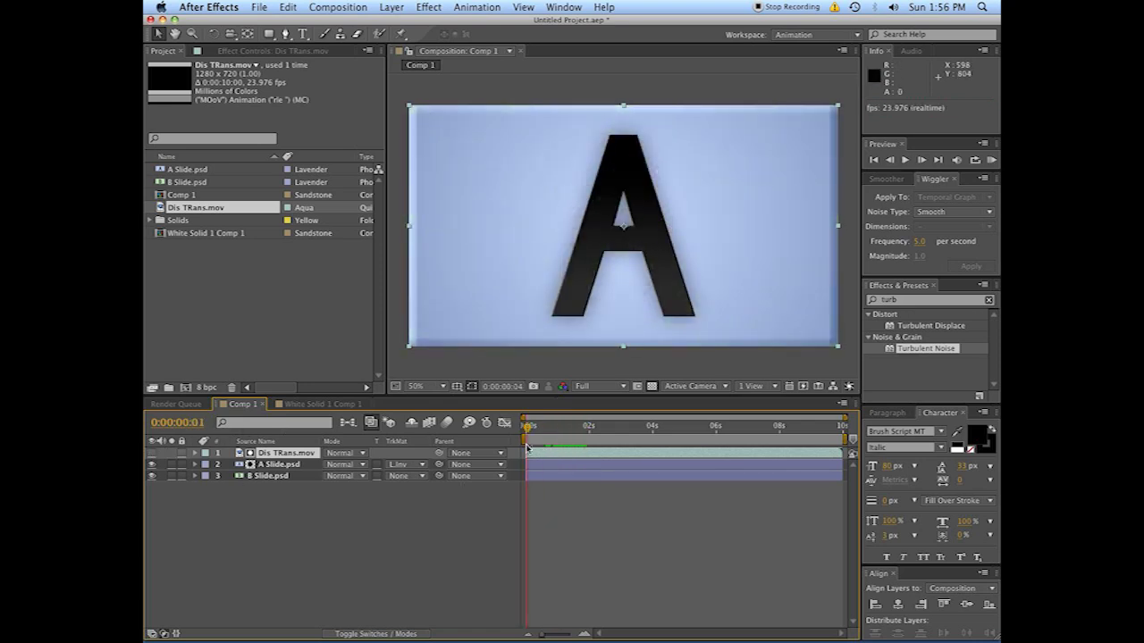
drag(527, 447, 618, 442)
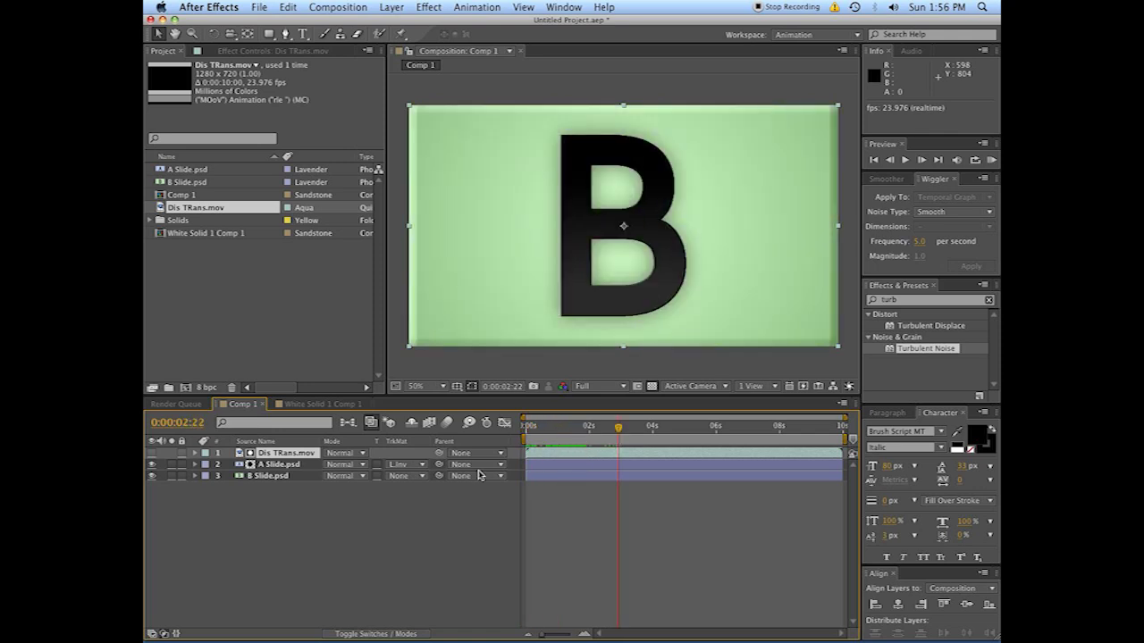
Set A Slide's track matte to Luma Inverted Matte and preview the dissolve.
click(405, 464)
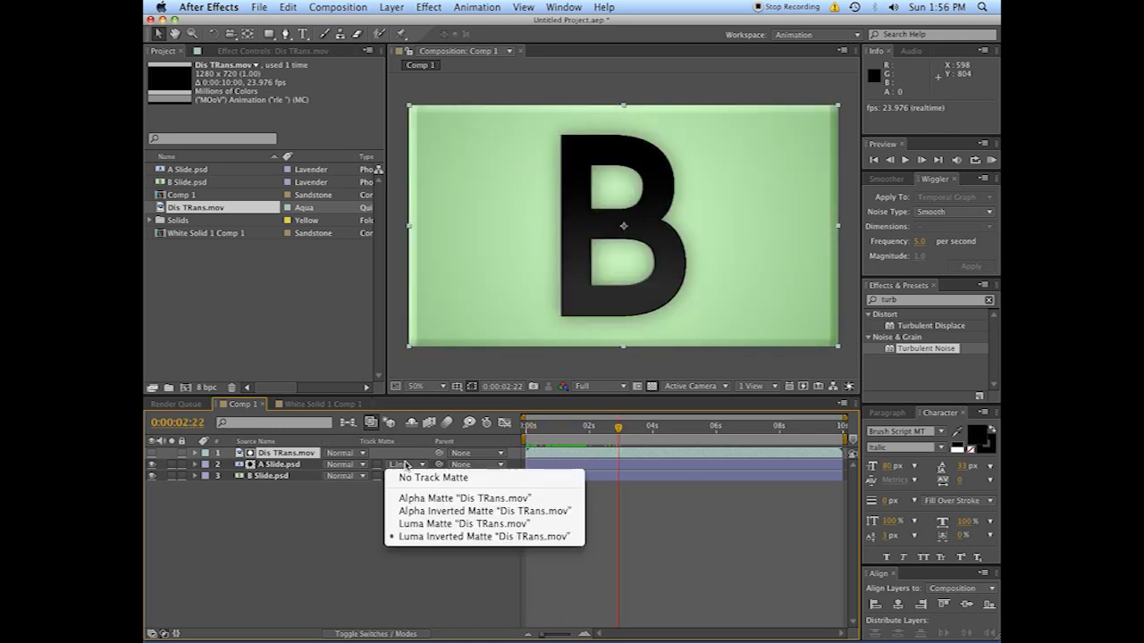
click(424, 537)
key(Home)
key(space)
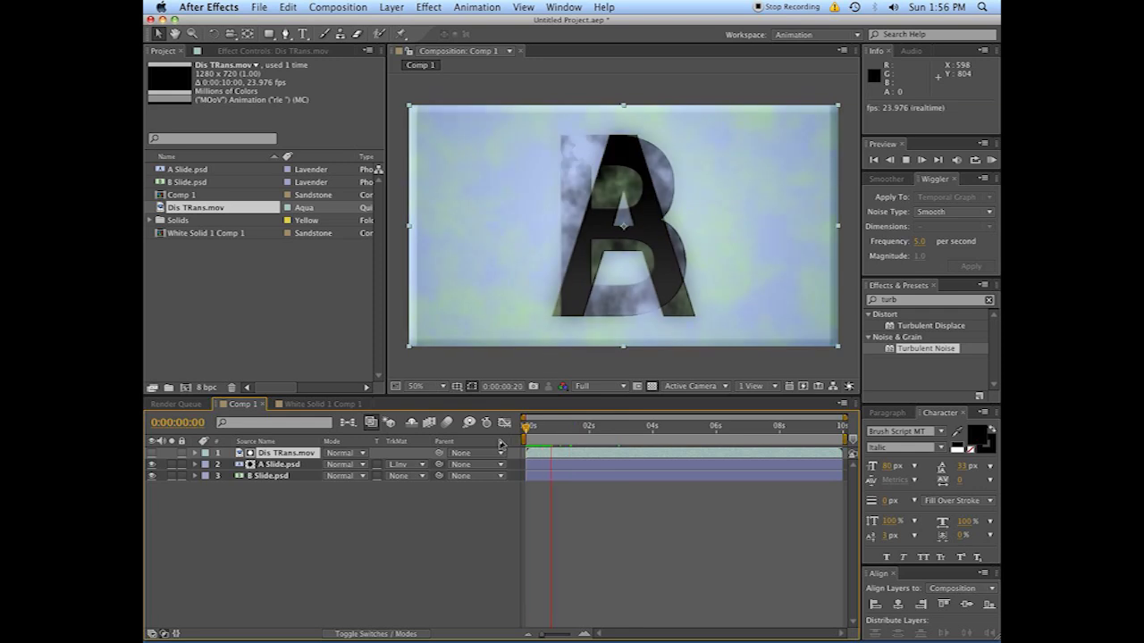
click(322, 547)
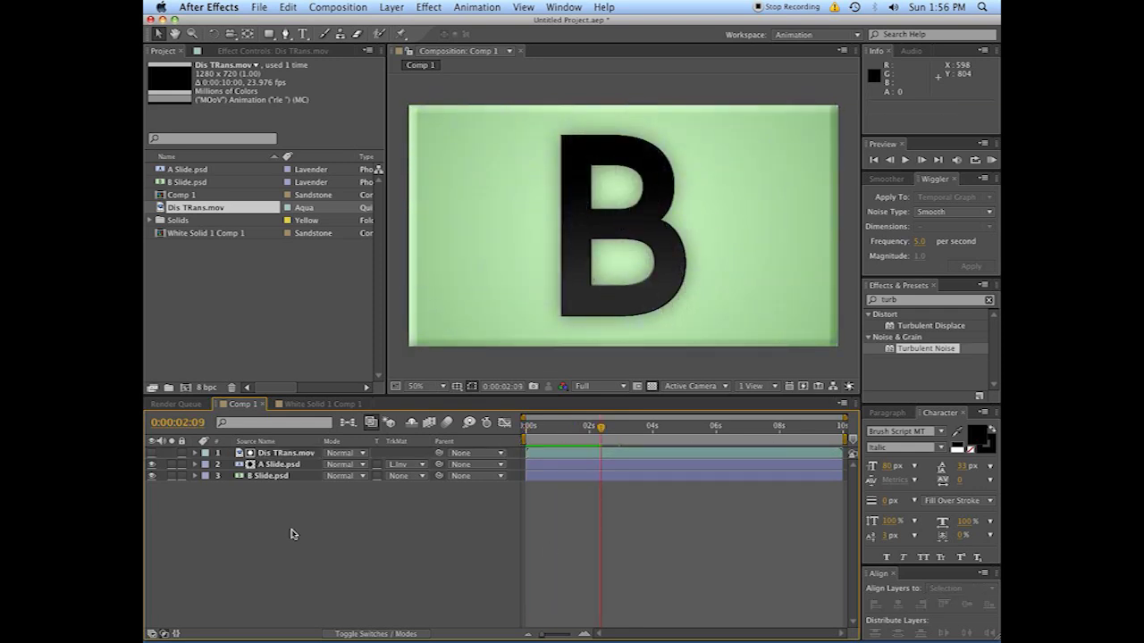
Add a new SPOOKEY TEXT text layer to Comp 1.
right_click(290, 534)
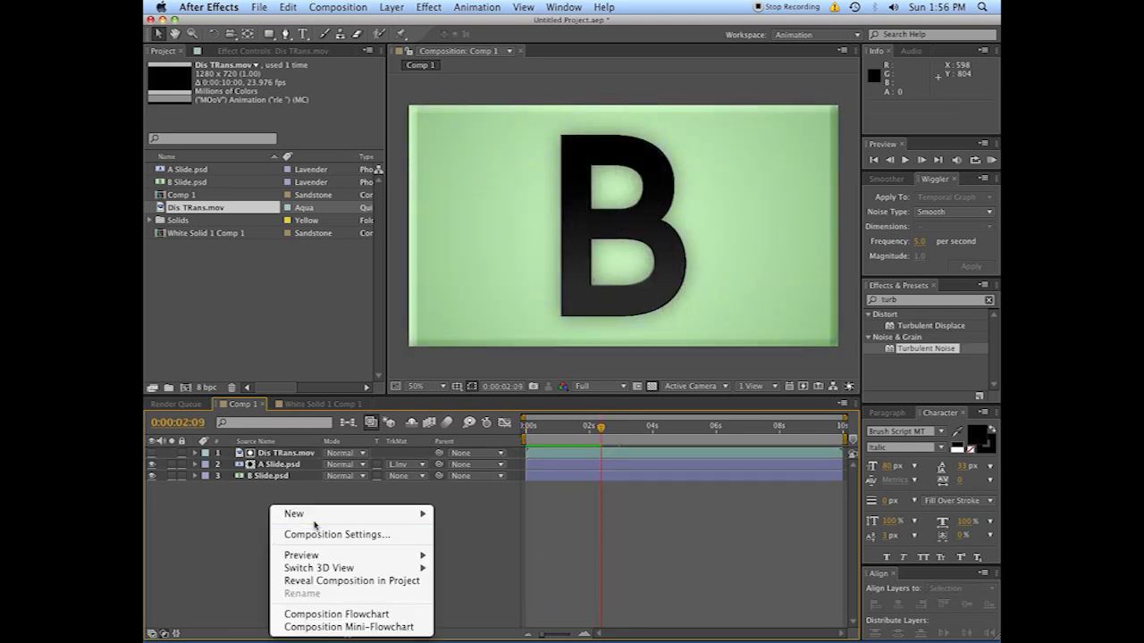
mouse_move(295, 512)
click(464, 587)
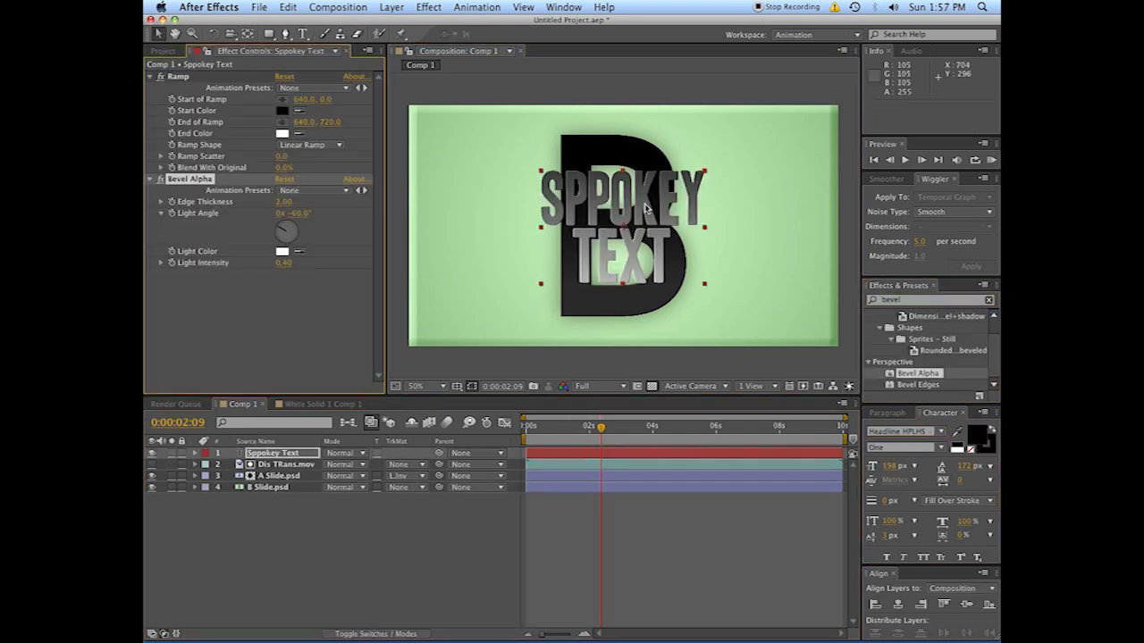
Change the text gradient's end colour and nudge the text slightly up and left.
click(282, 133)
key(Return)
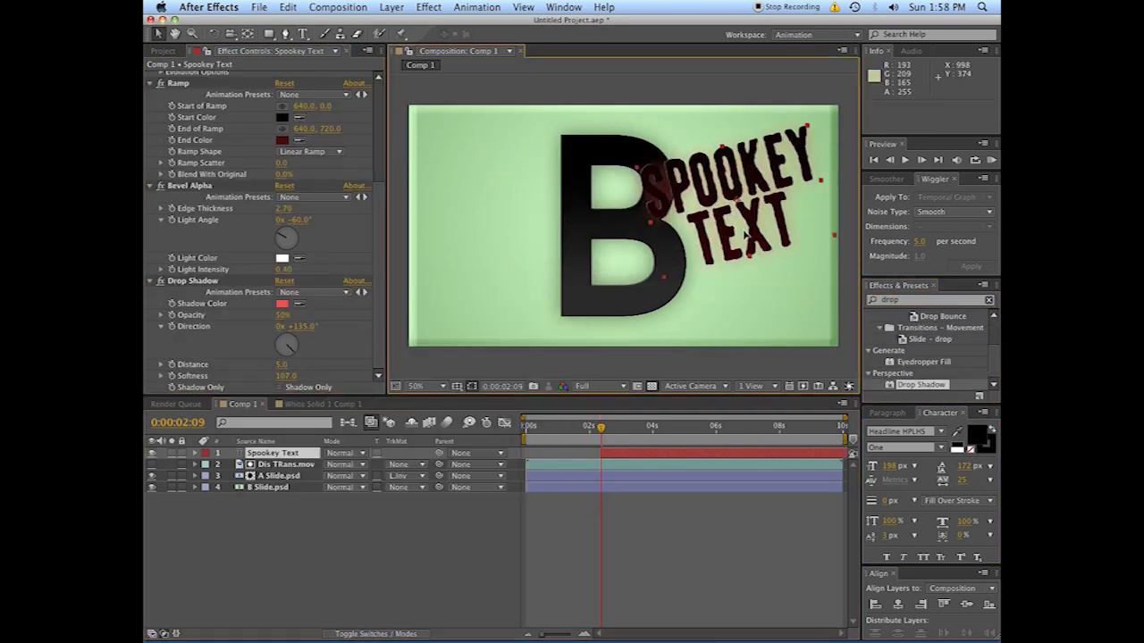
drag(744, 234, 734, 233)
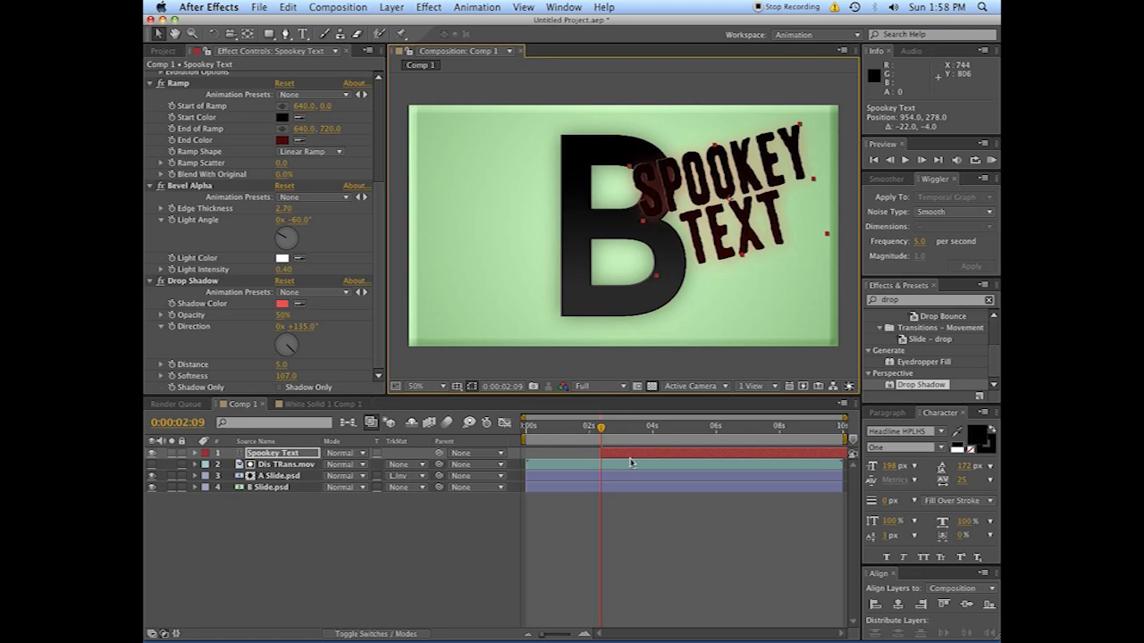
click(284, 466)
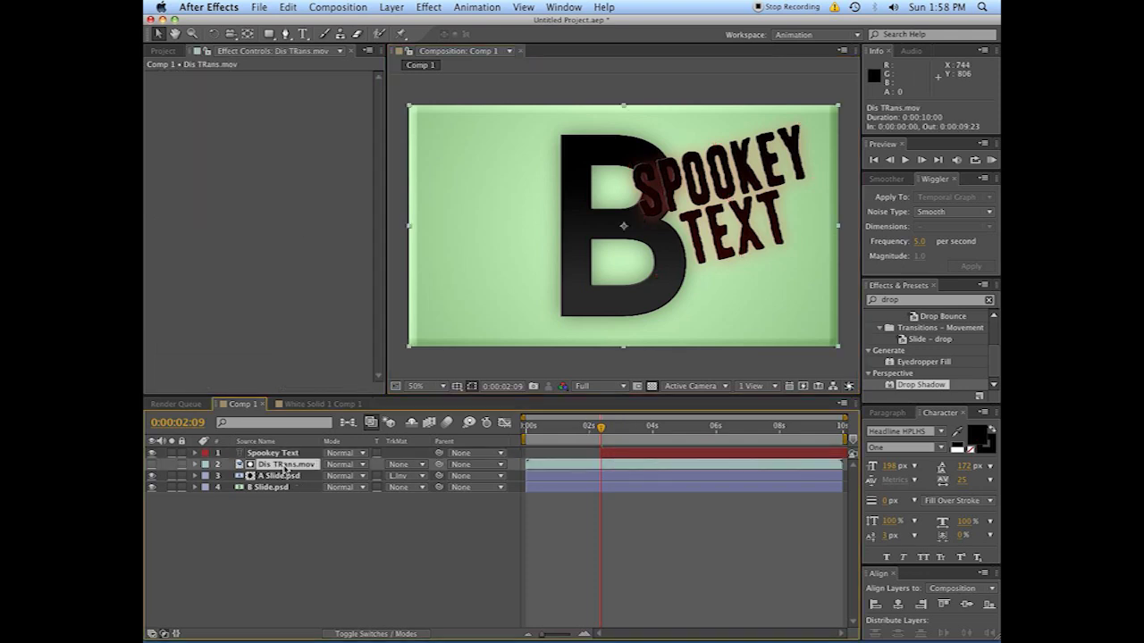
Add a second Dis TRans.mov above Spookey Text at 2:09 and make it the text's Luma Matte.
click(174, 49)
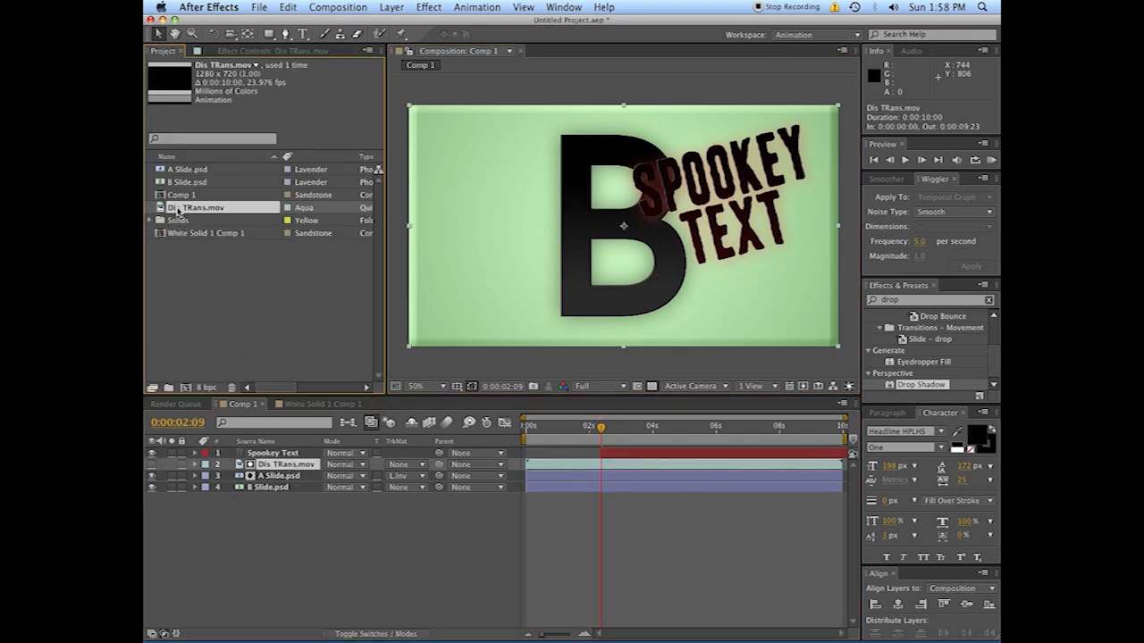
drag(177, 209, 605, 454)
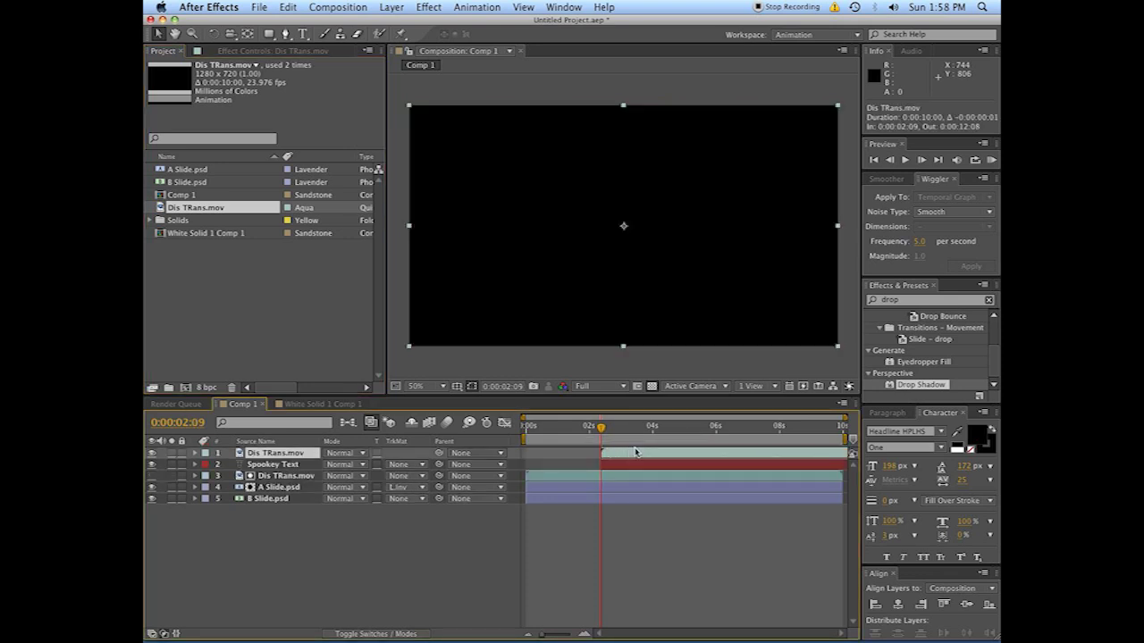
click(616, 464)
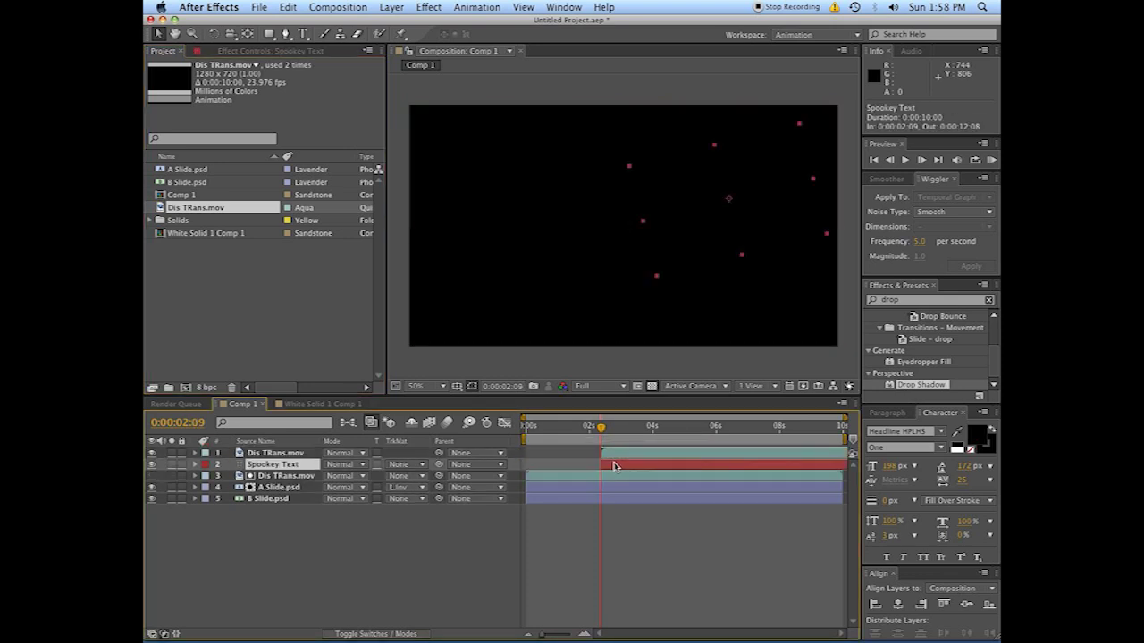
click(402, 465)
click(420, 528)
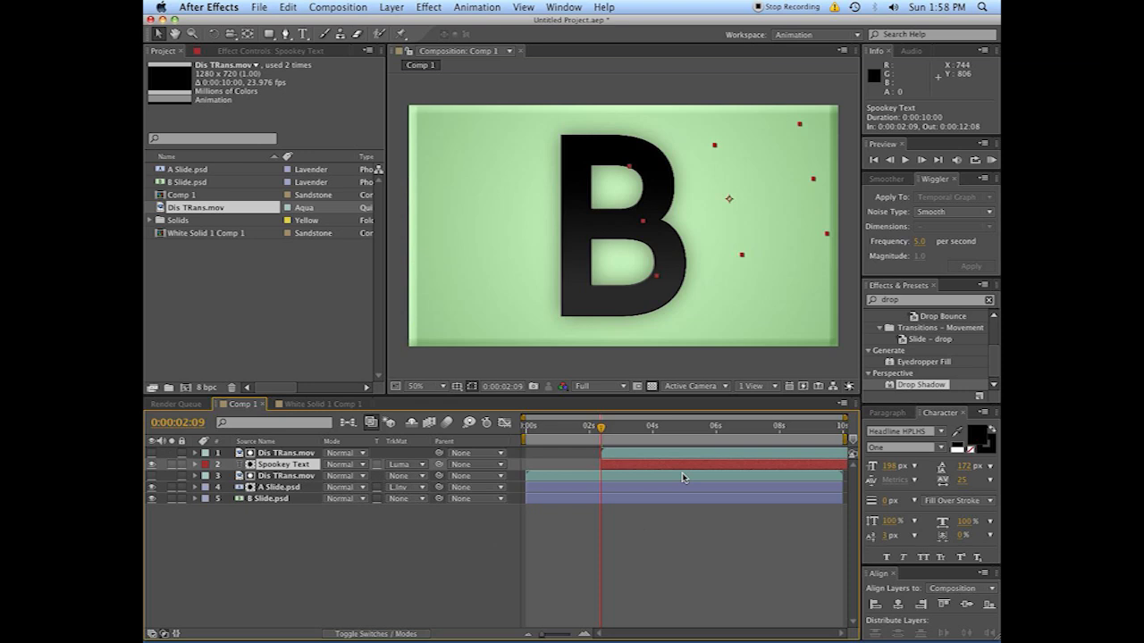
Preview the text reveal, finishing at 5:05 with the text fully shown.
key(space)
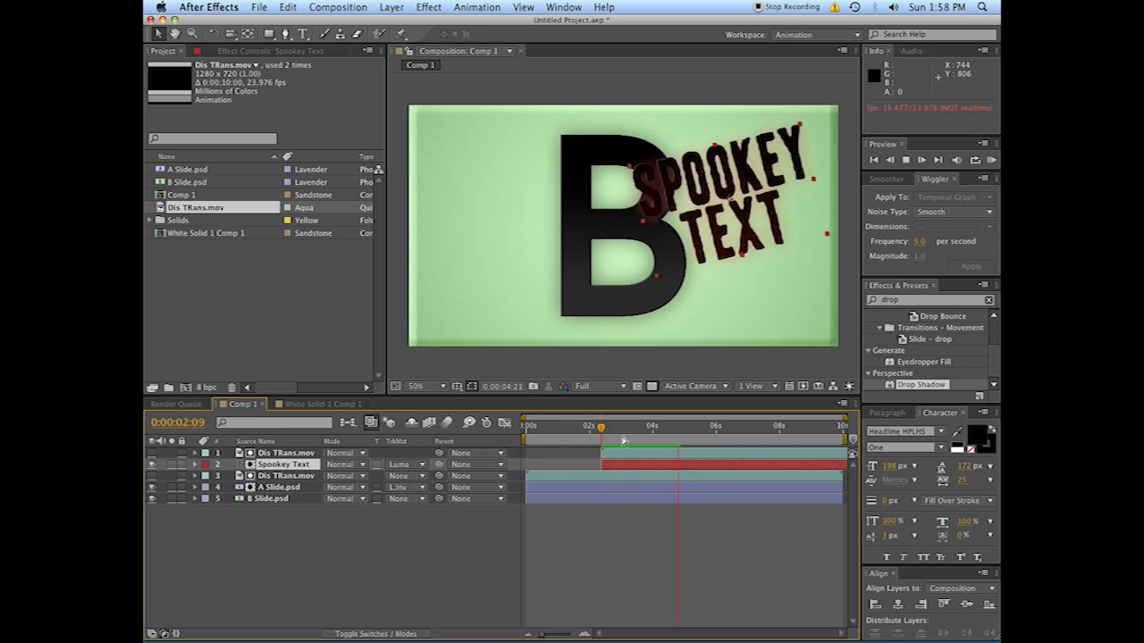
key(space)
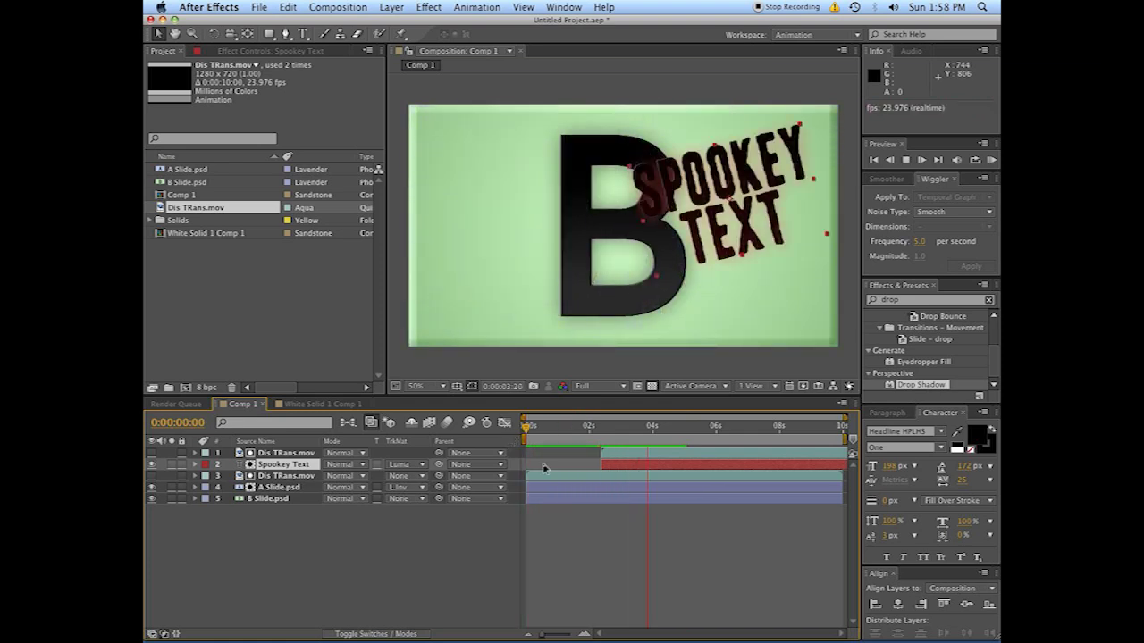
key(space)
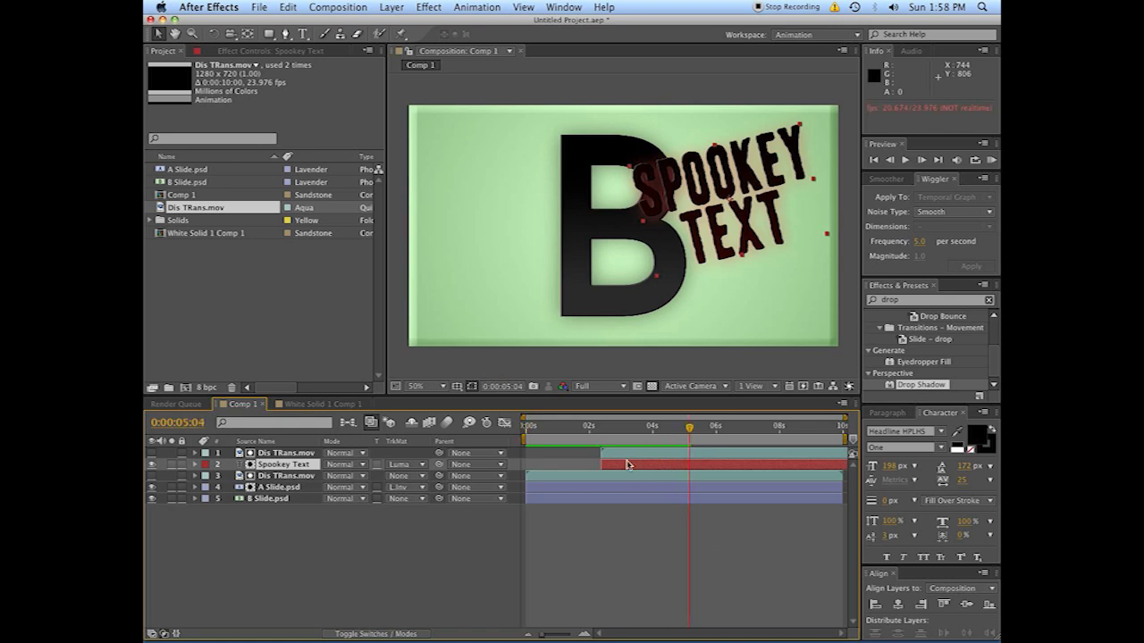
drag(626, 432, 691, 435)
click(694, 541)
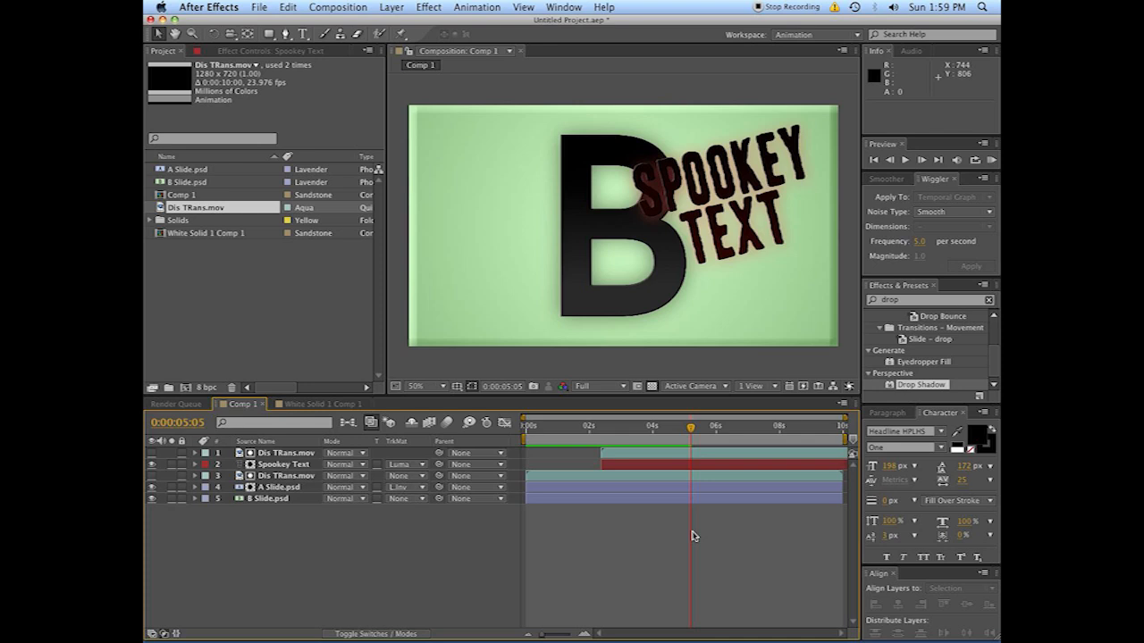
click(658, 454)
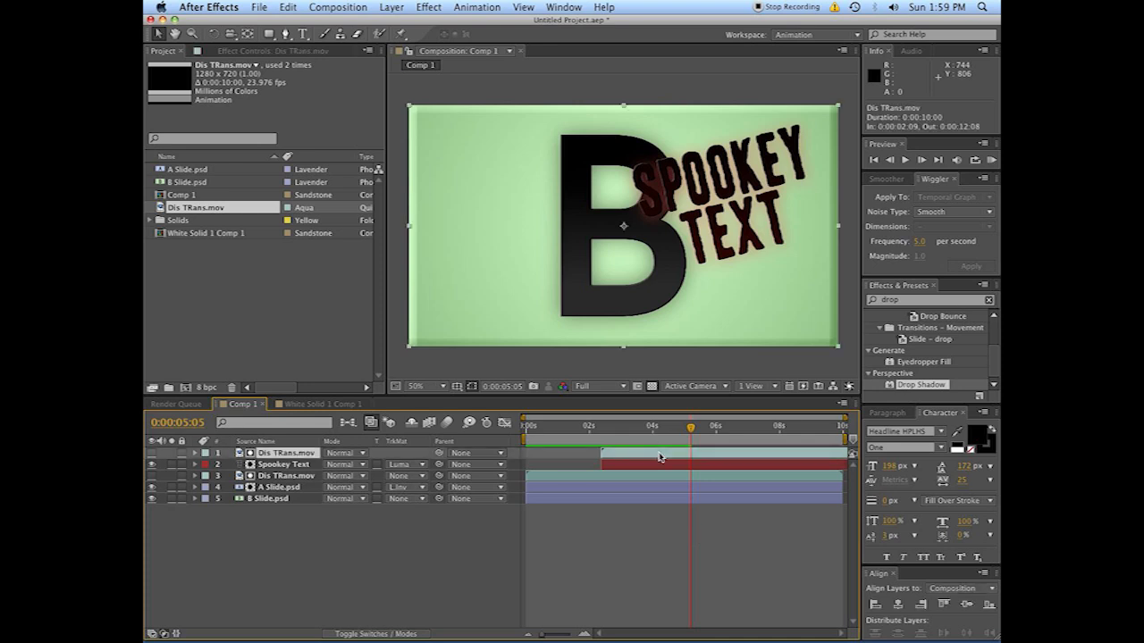